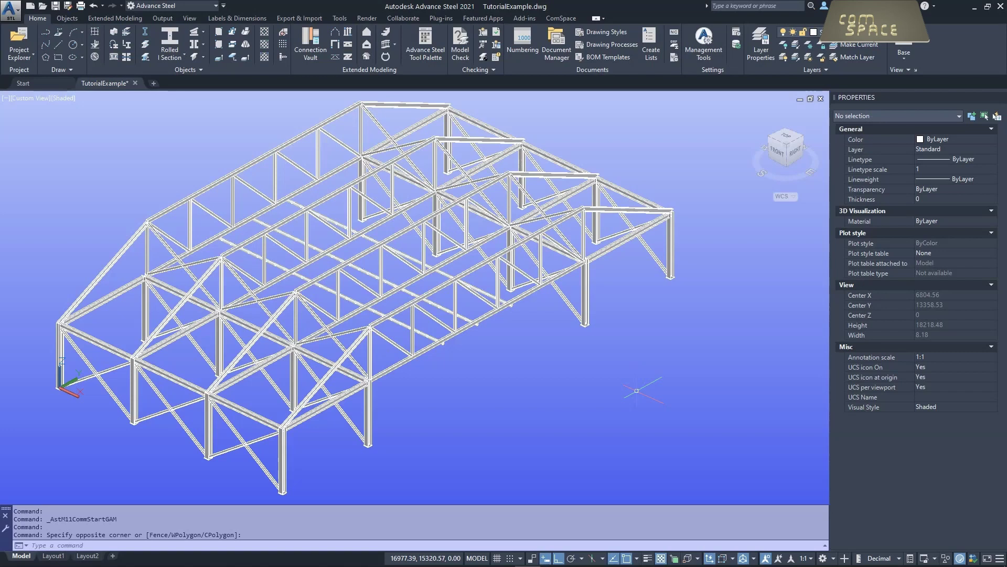
- Check the object type of the lower longitudinal beam along the front side of the frame in its properties
{"action": "left_click", "coordinate": [562, 17]}
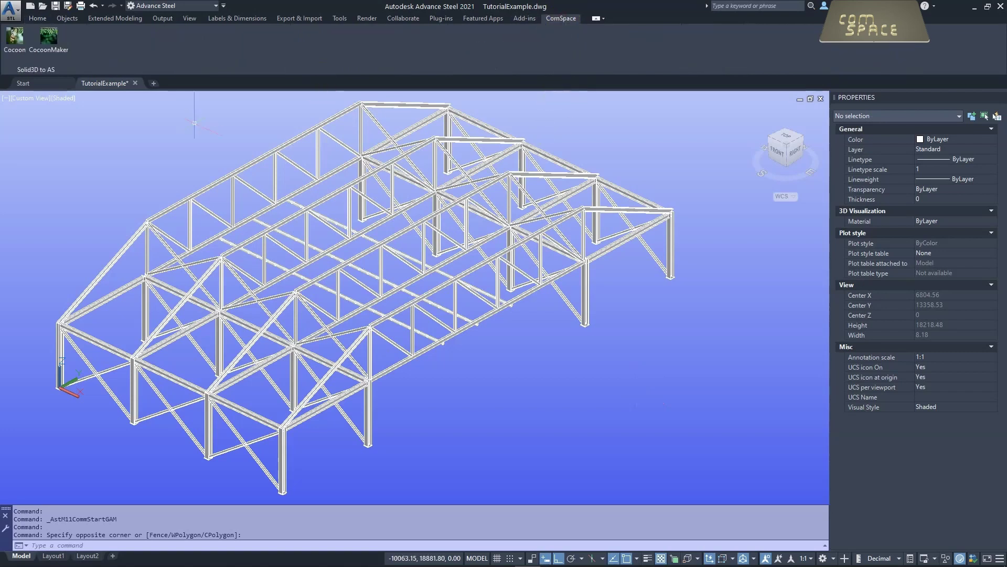
{"action": "middle_click_drag", "start_coordinate": [194, 122], "coordinate": [181, 131], "text": "shift"}
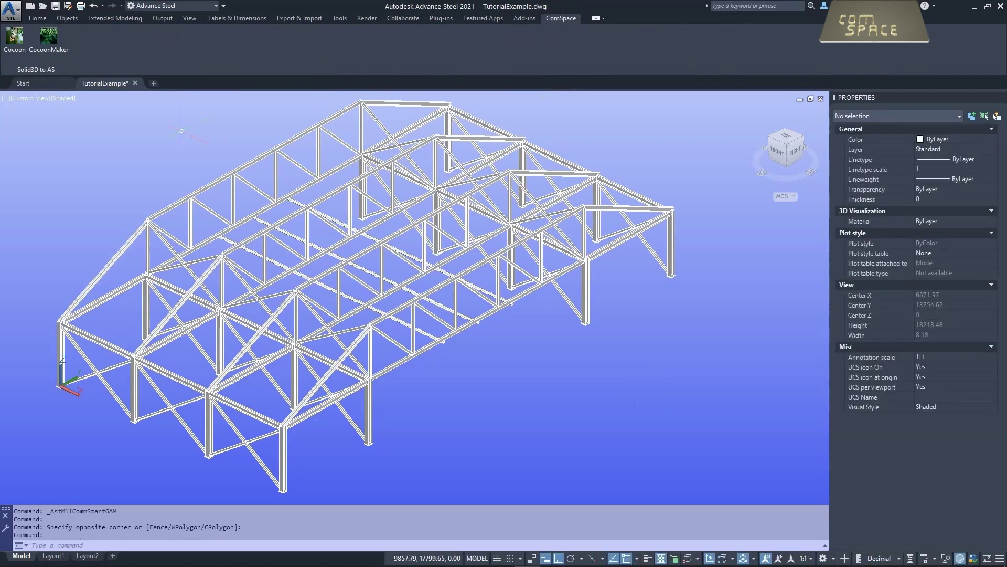
{"action": "left_click", "coordinate": [428, 369]}
{"action": "left_click", "coordinate": [432, 339]}
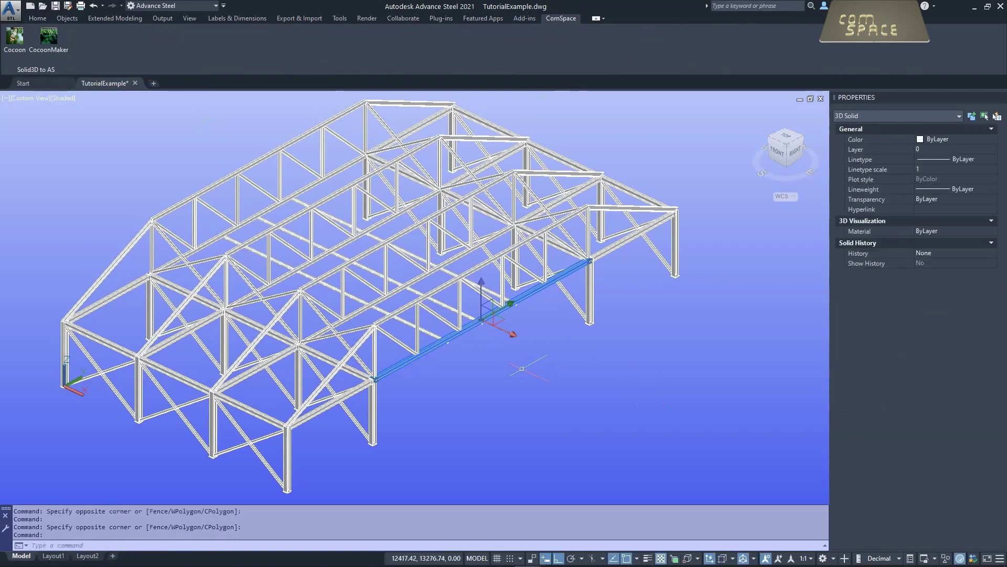
{"action": "middle_click_drag", "start_coordinate": [524, 373], "coordinate": [535, 382]}
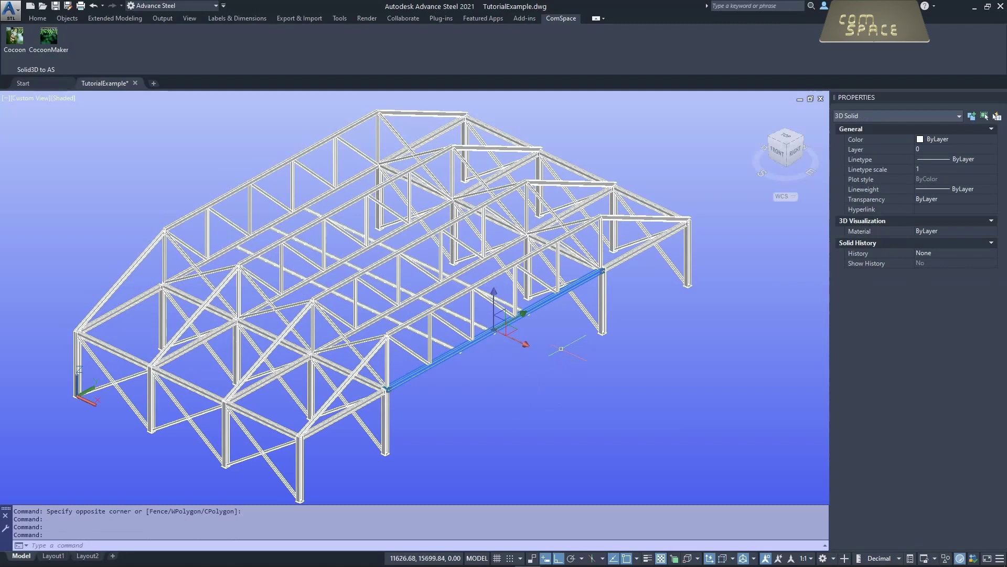
{"action": "middle_click_drag", "start_coordinate": [560, 349], "coordinate": [568, 351]}
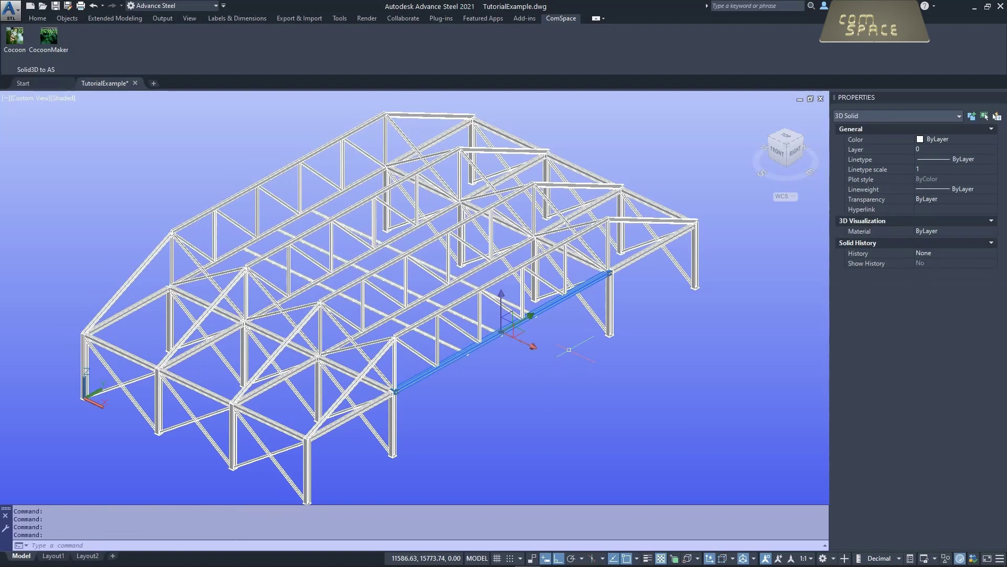
- Look over the native Advance Steel modeling tools for beams, plates and gratings, and clear the beam selection
{"action": "left_click", "coordinate": [42, 19]}
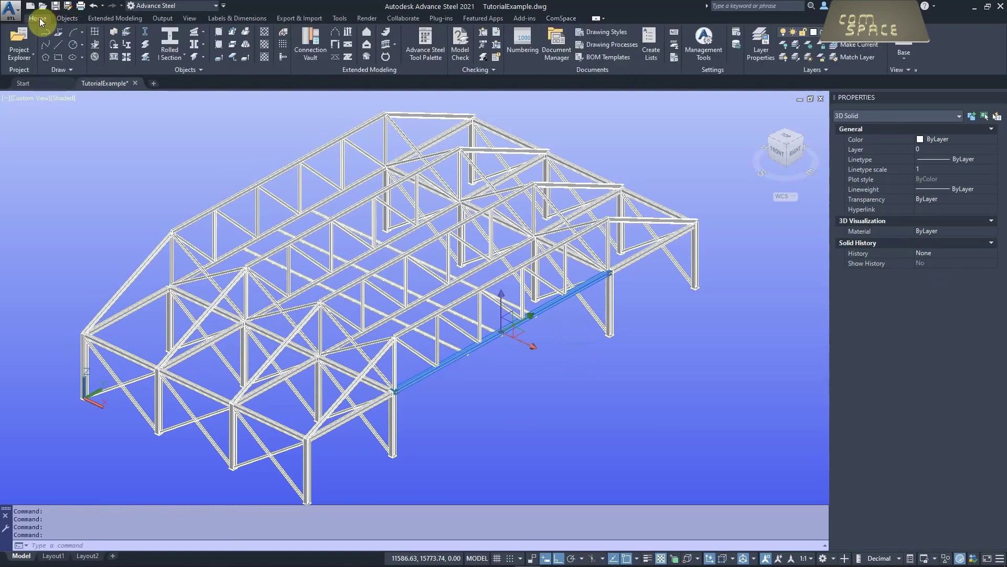
{"action": "left_click", "coordinate": [68, 20]}
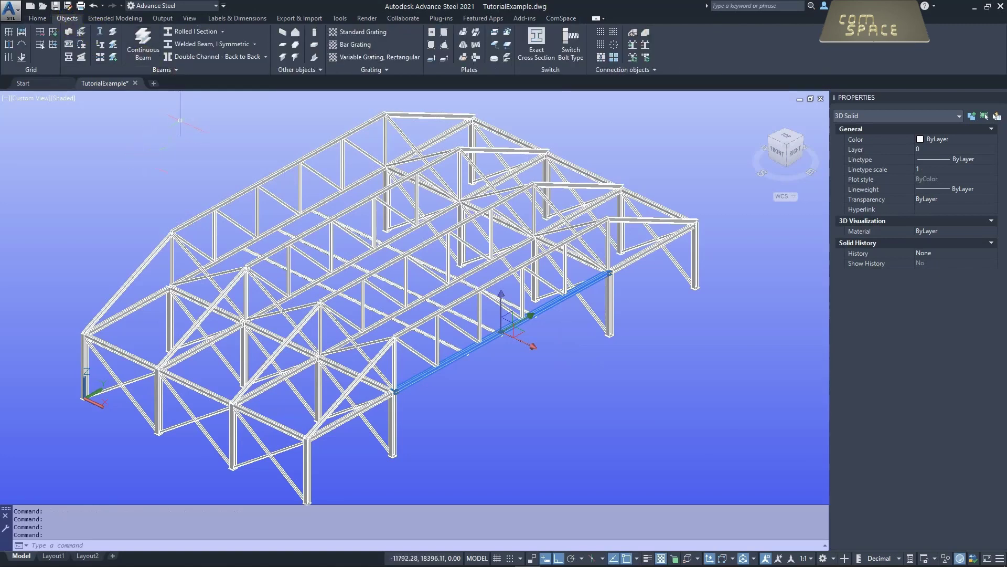
{"action": "middle_click_drag", "start_coordinate": [180, 120], "coordinate": [183, 122]}
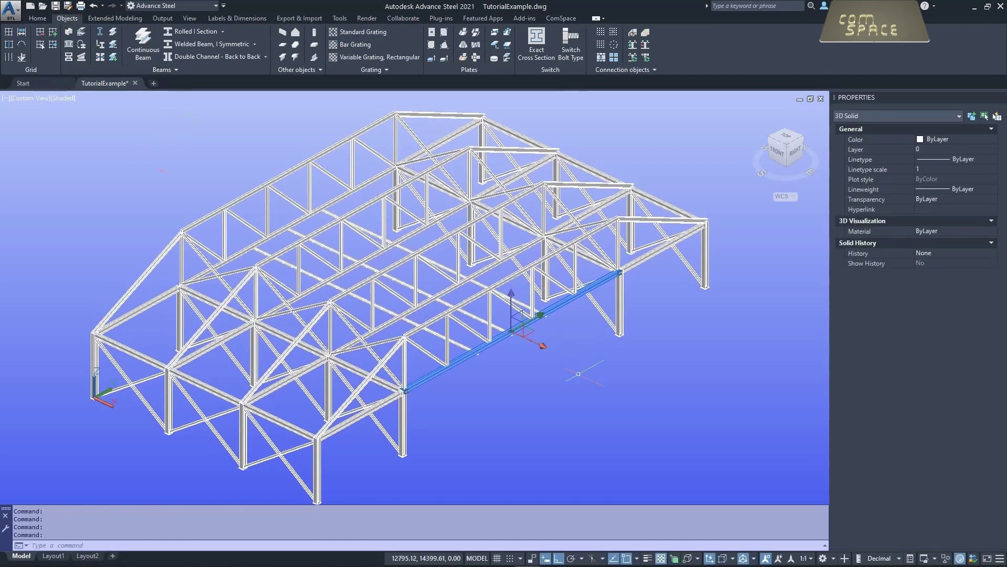
{"action": "key", "text": "Escape"}
- Select the whole steel structure to review its shared properties, and clear the selection
{"action": "scroll", "coordinate": [619, 388], "scroll_direction": "down", "scroll_amount": 3}
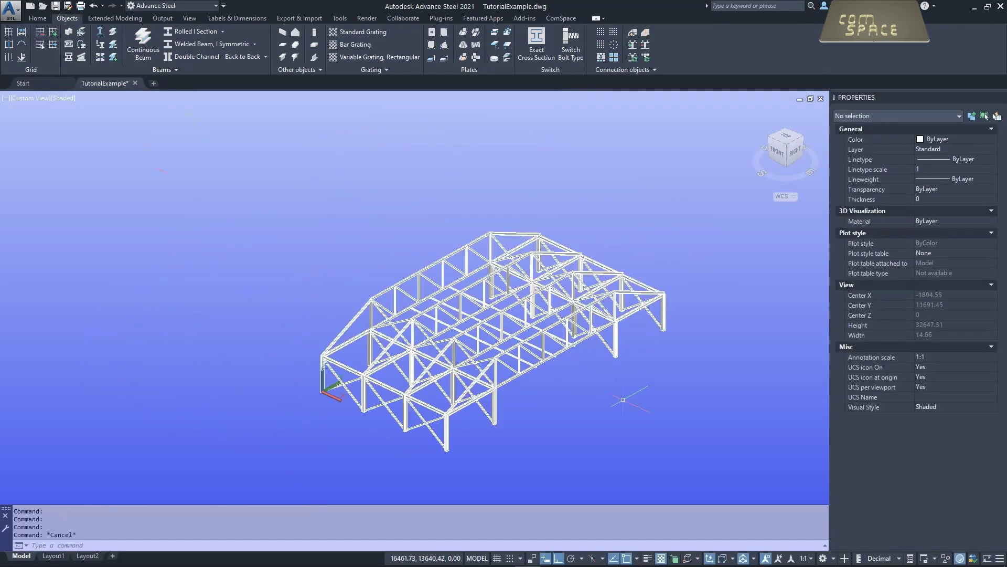
{"action": "middle_click_drag", "start_coordinate": [623, 400], "coordinate": [513, 383]}
{"action": "left_click", "coordinate": [646, 439]}
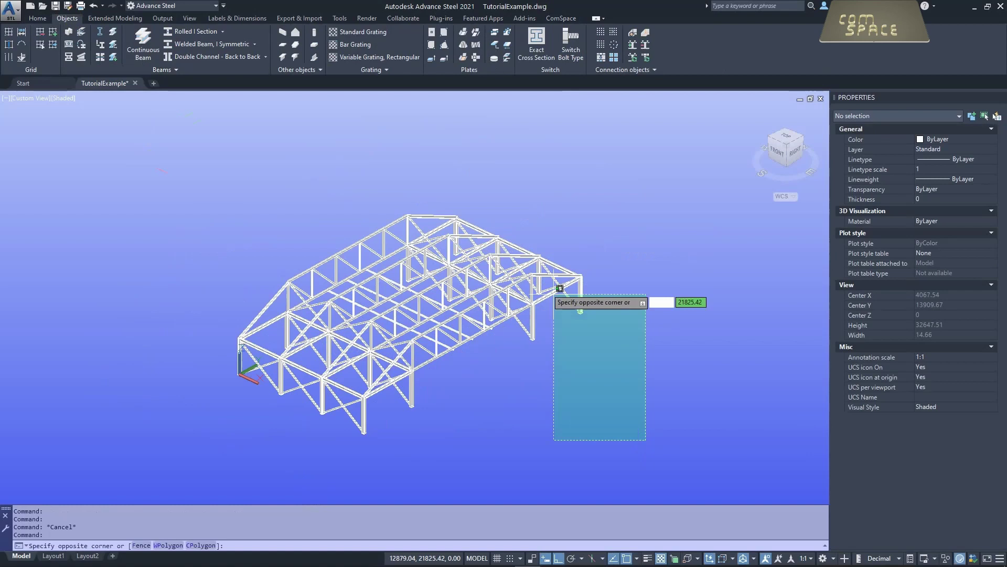
{"action": "left_click", "coordinate": [210, 160]}
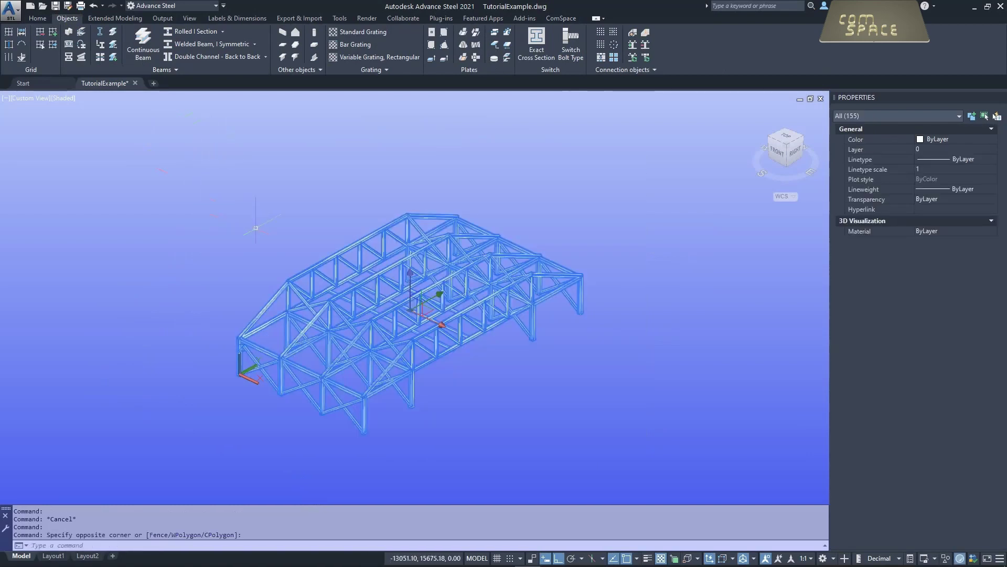
{"action": "middle_click_drag", "start_coordinate": [231, 268], "coordinate": [231, 242]}
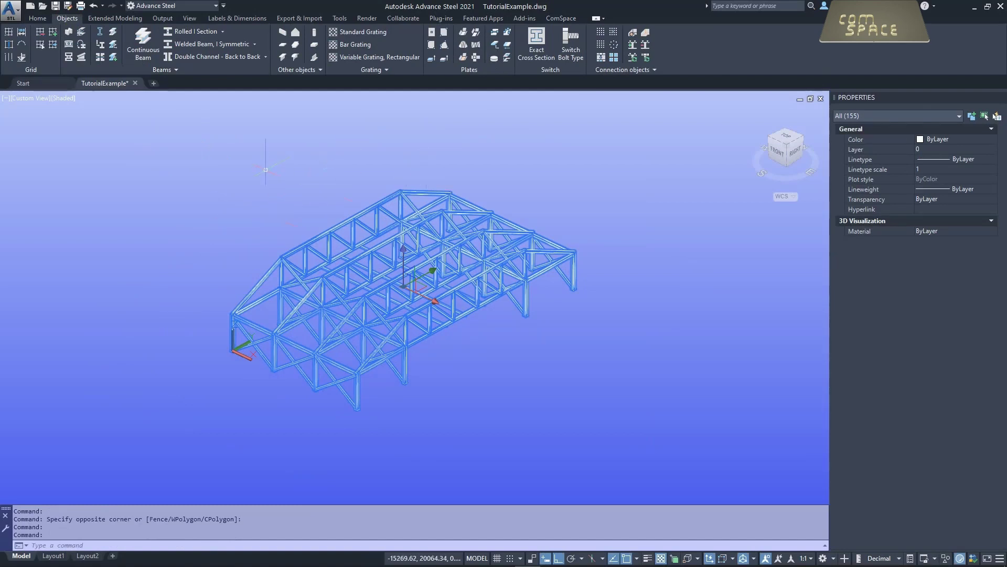
{"action": "middle_click_drag", "start_coordinate": [310, 199], "coordinate": [309, 200]}
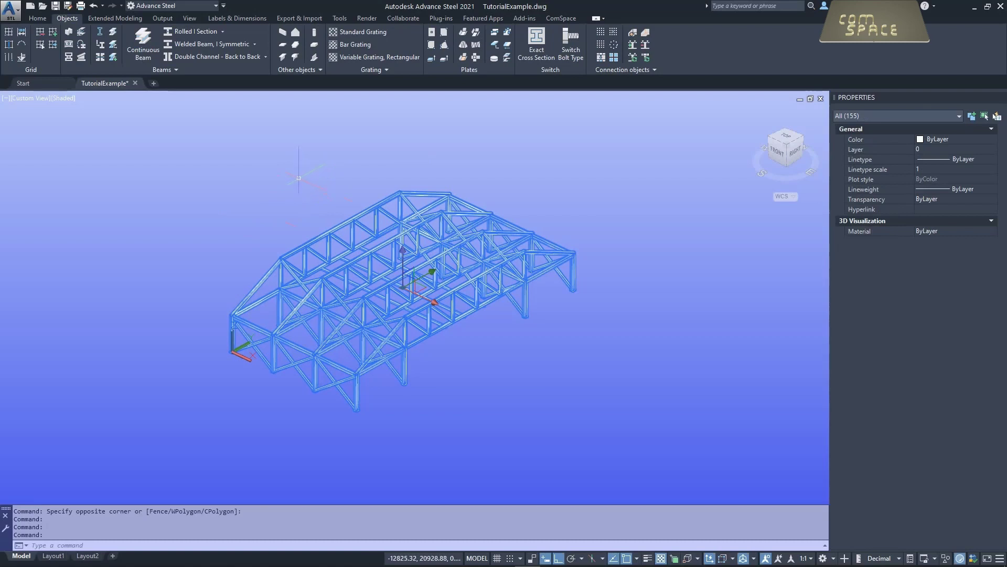
{"action": "middle_click_drag", "start_coordinate": [300, 179], "coordinate": [294, 181]}
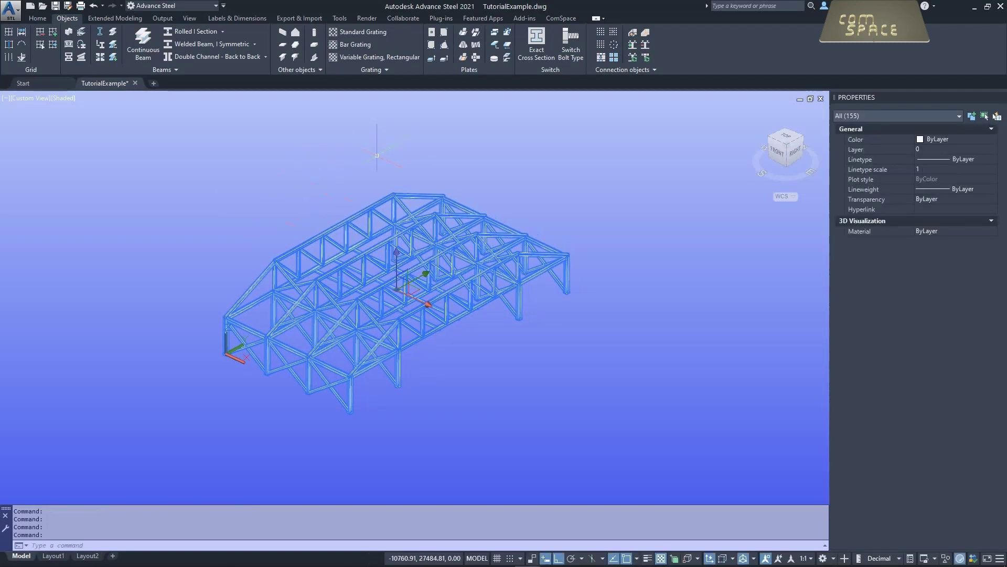
{"action": "key", "text": "Escape"}
- Bring up the ComSpace tools for converting 3D solids to Advance Steel members
{"action": "left_click", "coordinate": [563, 18]}
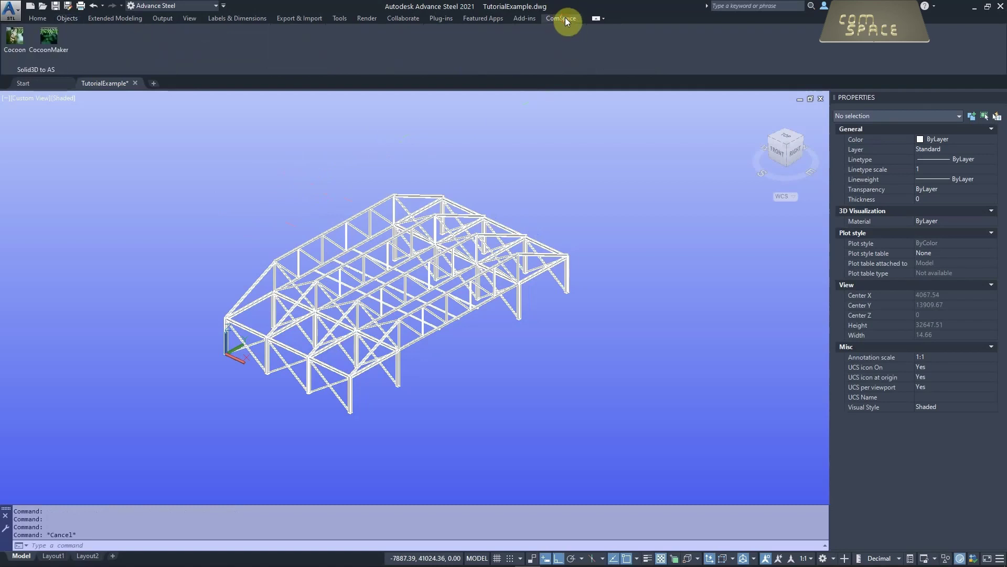
{"action": "middle_click_drag", "start_coordinate": [218, 196], "coordinate": [193, 189]}
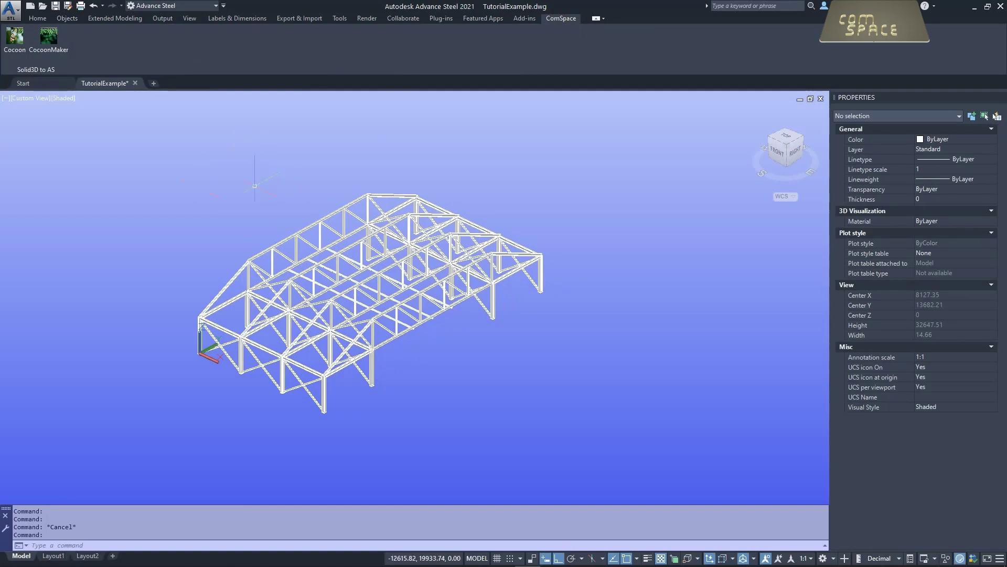
{"action": "middle_click_drag", "start_coordinate": [229, 208], "coordinate": [218, 202]}
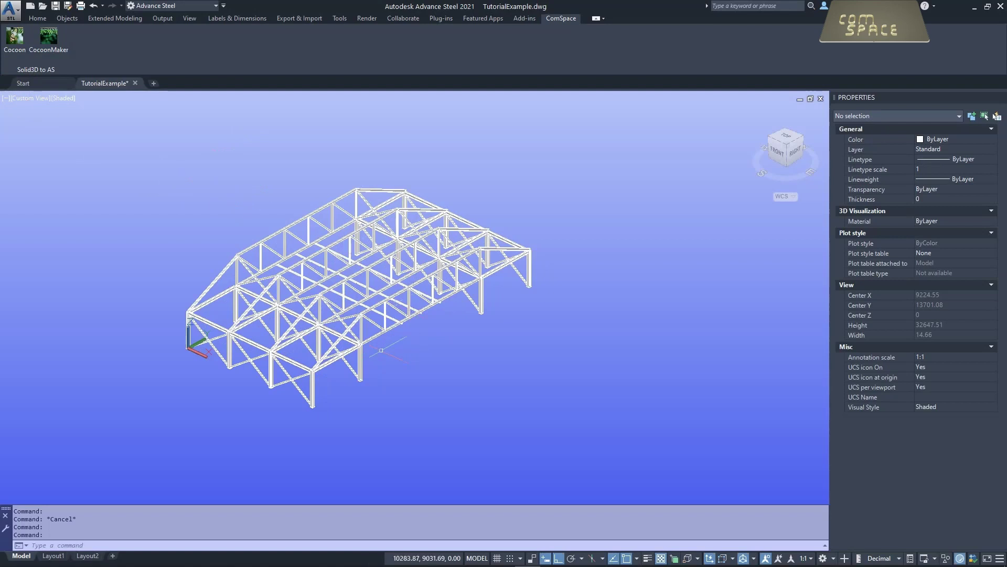
- Examine the lower longitudinal beam's section up close and along its full length between the two columns, and deselect it
{"action": "scroll", "coordinate": [382, 350], "scroll_direction": "up", "scroll_amount": 8}
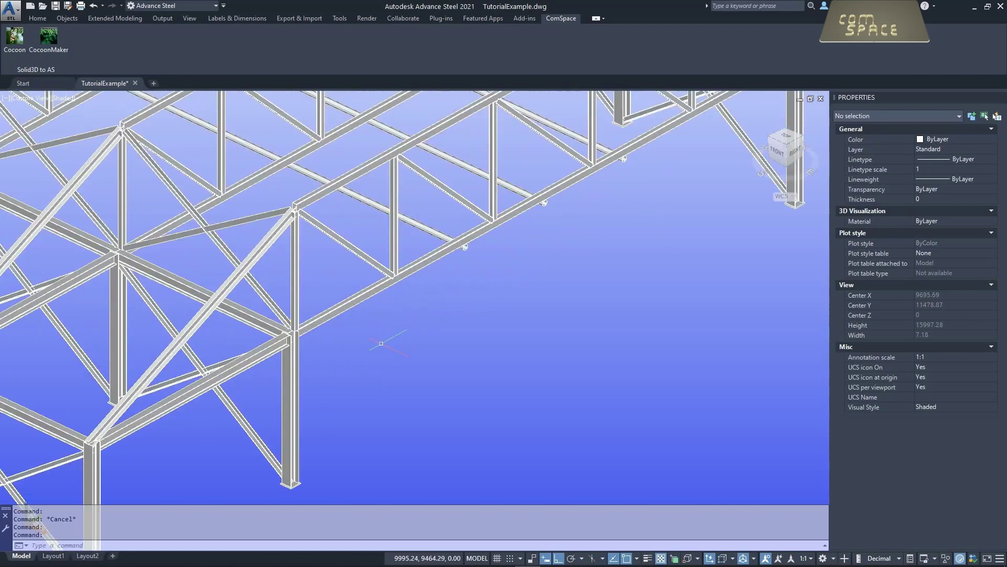
{"action": "scroll", "coordinate": [340, 312], "scroll_direction": "up", "scroll_amount": 3}
{"action": "scroll", "coordinate": [340, 311], "scroll_direction": "down", "scroll_amount": 3}
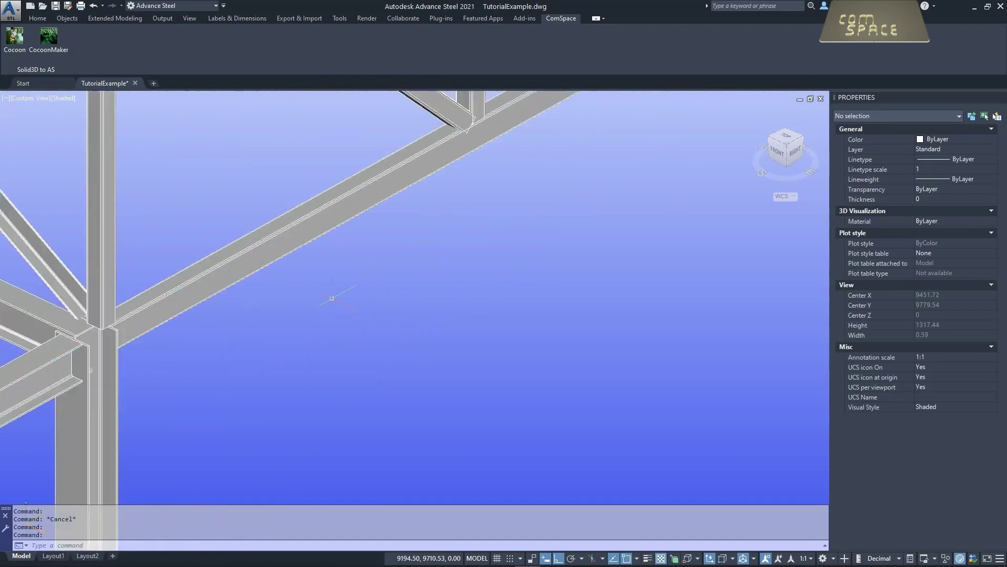
{"action": "left_click", "coordinate": [334, 304]}
{"action": "left_click", "coordinate": [287, 222]}
{"action": "middle_click_drag", "start_coordinate": [484, 229], "coordinate": [251, 370]}
{"action": "middle_click_drag", "start_coordinate": [533, 232], "coordinate": [285, 356]}
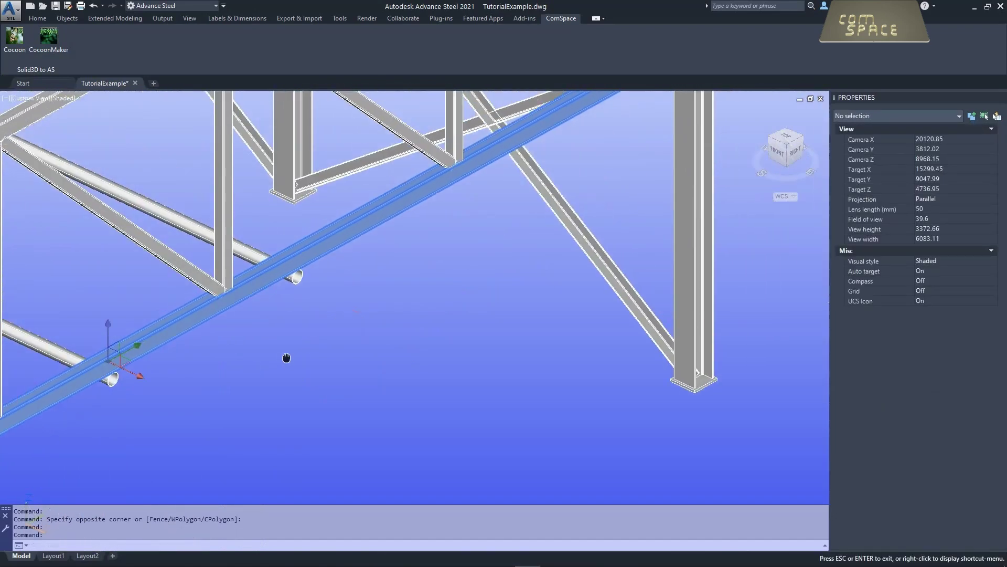
{"action": "middle_click_drag", "start_coordinate": [468, 252], "coordinate": [548, 212]}
{"action": "scroll", "coordinate": [341, 325], "scroll_direction": "down", "scroll_amount": 4}
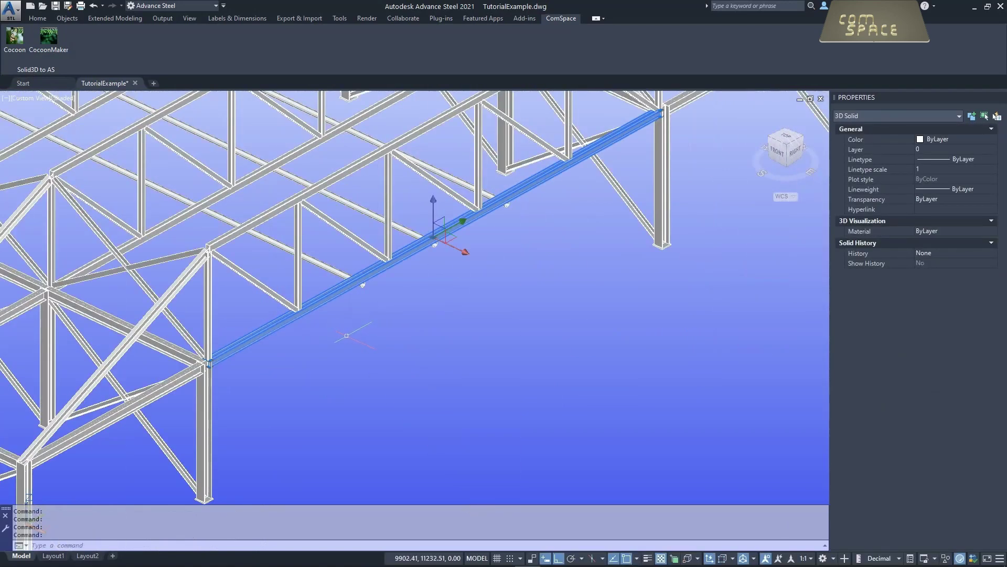
{"action": "mouse_move", "coordinate": [340, 339]}
{"action": "middle_mouse_down"}
{"action": "mouse_move", "coordinate": [373, 331]}
{"action": "mouse_move", "coordinate": [337, 354]}
{"action": "middle_mouse_up"}
{"action": "middle_click_drag", "start_coordinate": [376, 310], "coordinate": [362, 335]}
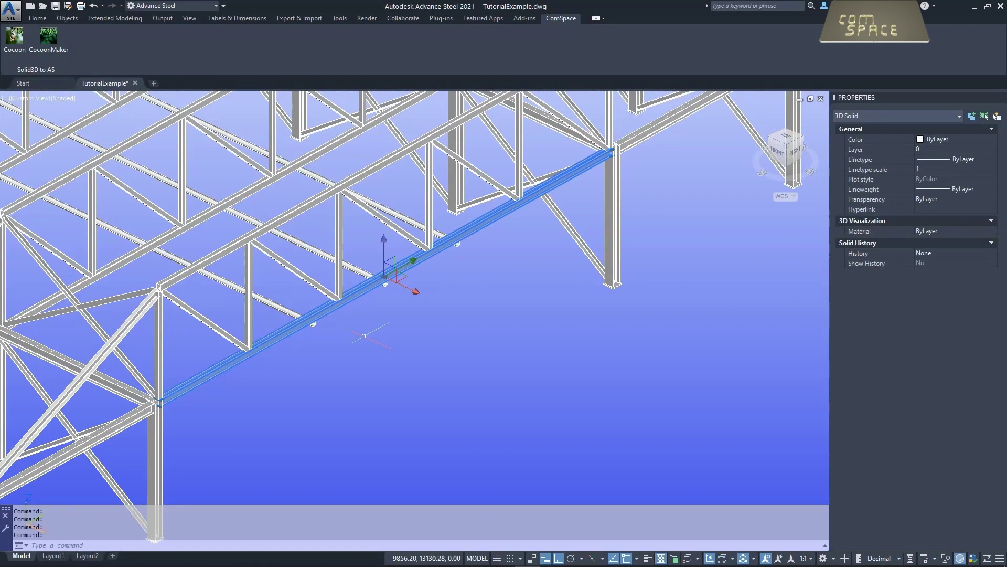
{"action": "key", "text": "Escape"}
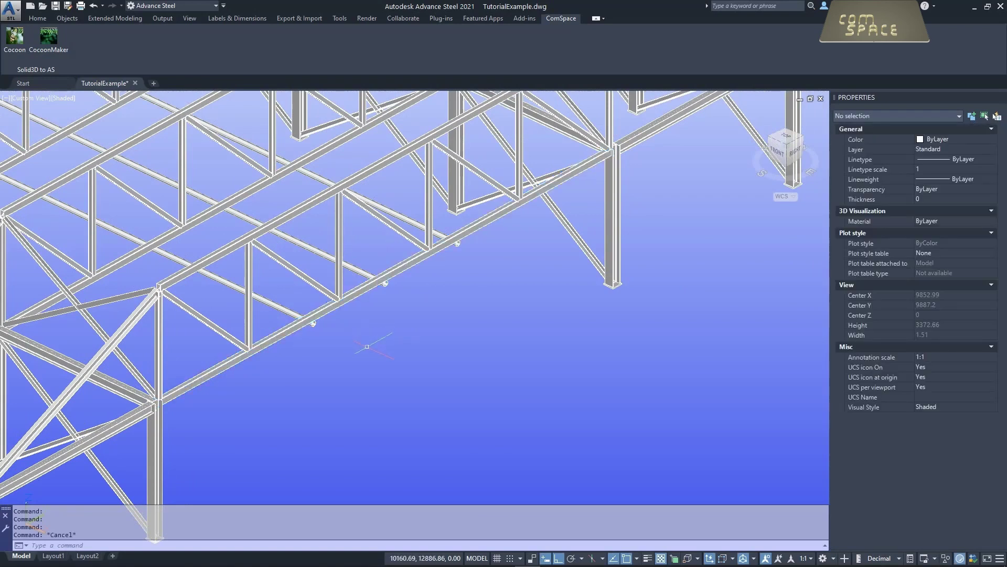
- Switch to Advance Steel Management Tools, review the EXT_AS_NZS_UB section table and the list of other section tables, and close the window
{"action": "key", "text": "alt+Tab"}
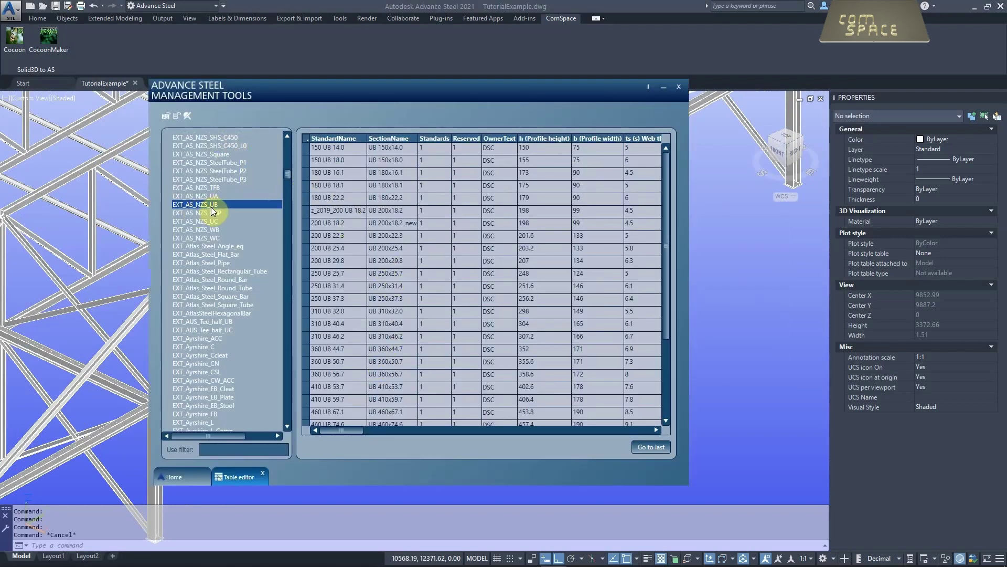
{"action": "left_click_drag", "start_coordinate": [356, 429], "coordinate": [481, 423]}
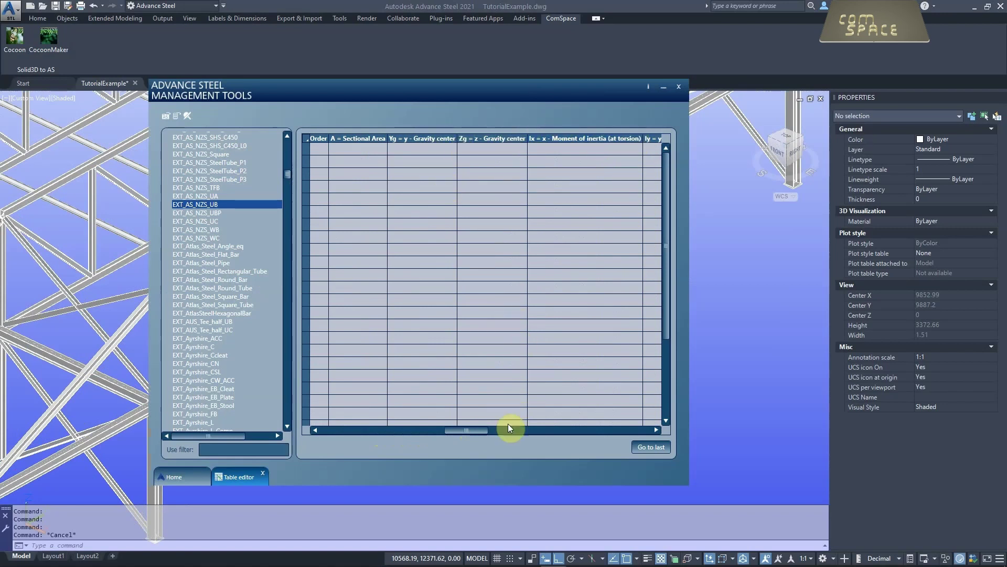
{"action": "left_click_drag", "start_coordinate": [479, 431], "coordinate": [341, 430]}
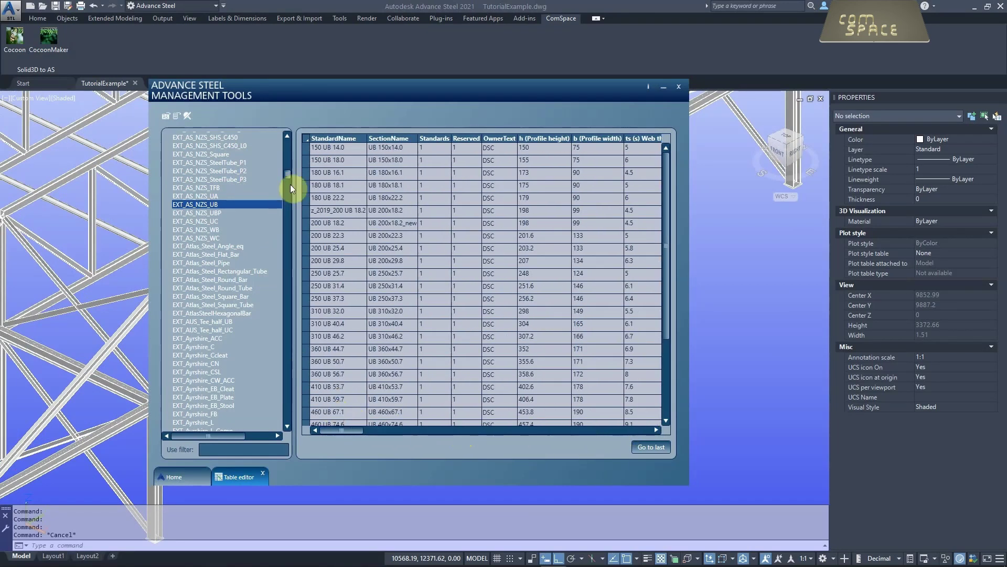
{"action": "left_click_drag", "start_coordinate": [288, 171], "coordinate": [290, 195]}
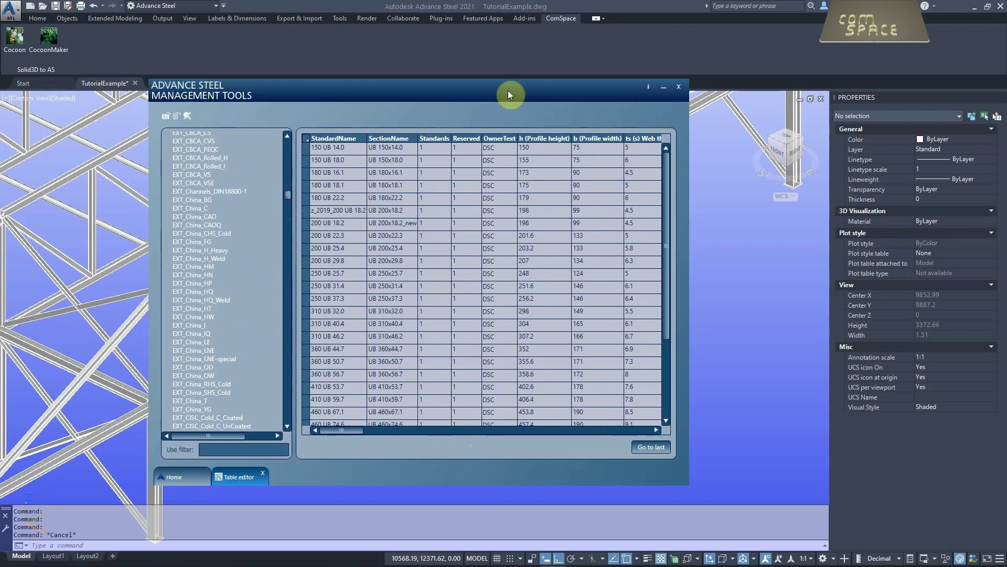
{"action": "left_click_drag", "start_coordinate": [509, 93], "coordinate": [605, 90]}
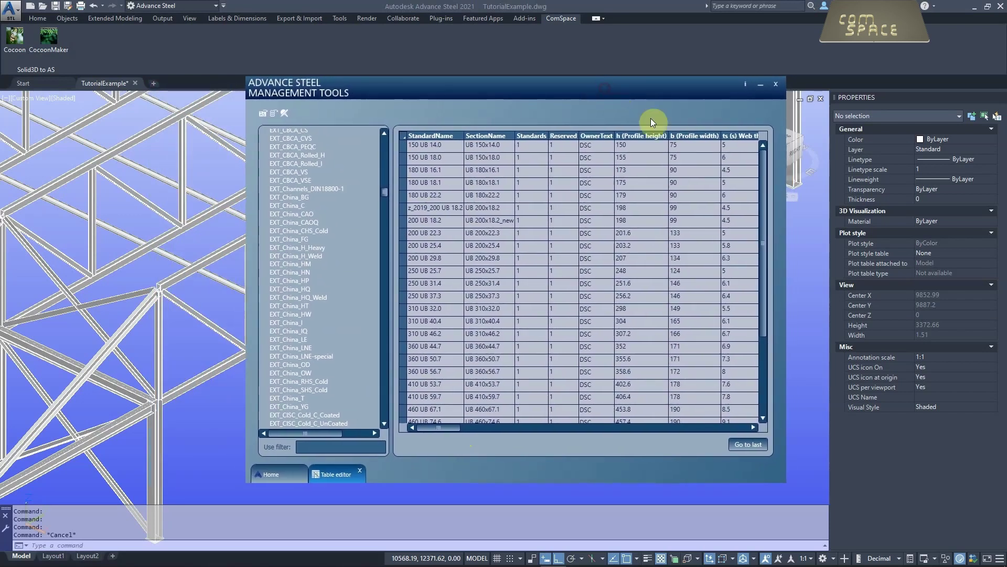
{"action": "left_click", "coordinate": [776, 84]}
- Run Cocoon with the default_AUS.csv mapping file, the Boundary point scan method and No for beam systemline on top
{"action": "middle_click_drag", "start_coordinate": [396, 348], "coordinate": [412, 348]}
{"action": "left_click", "coordinate": [15, 37]}
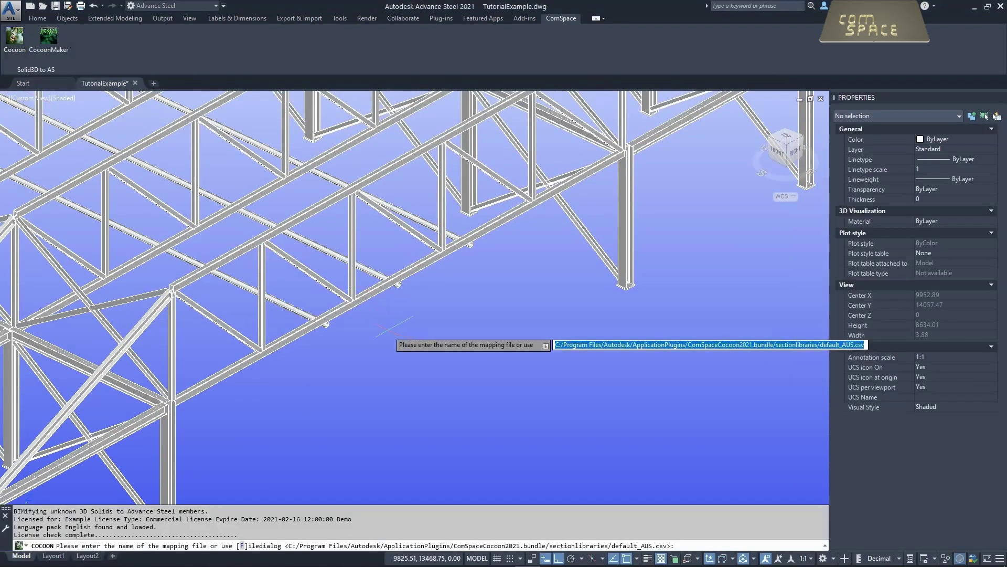
{"action": "right_click", "coordinate": [295, 414]}
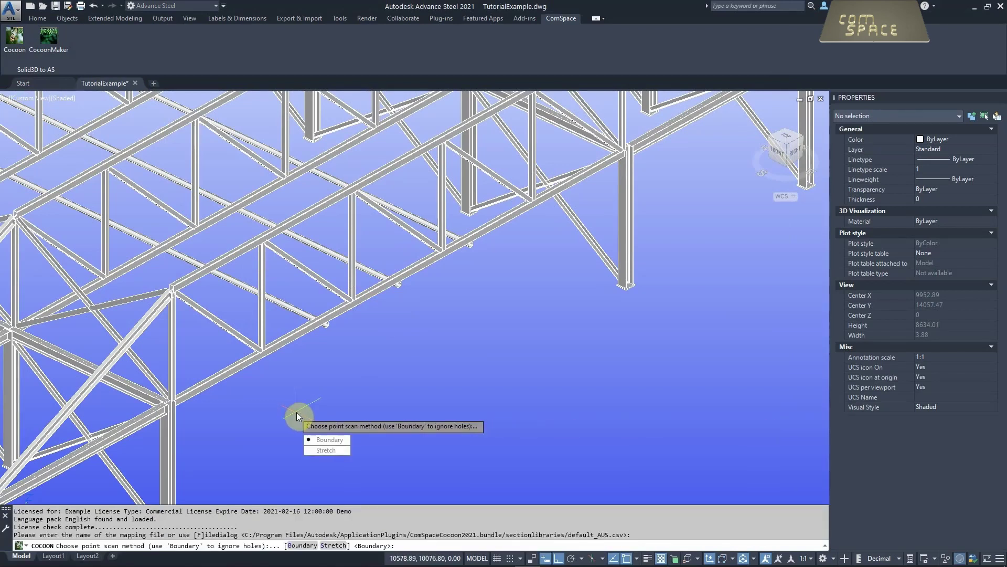
{"action": "right_click", "coordinate": [297, 412]}
{"action": "right_click", "coordinate": [298, 412]}
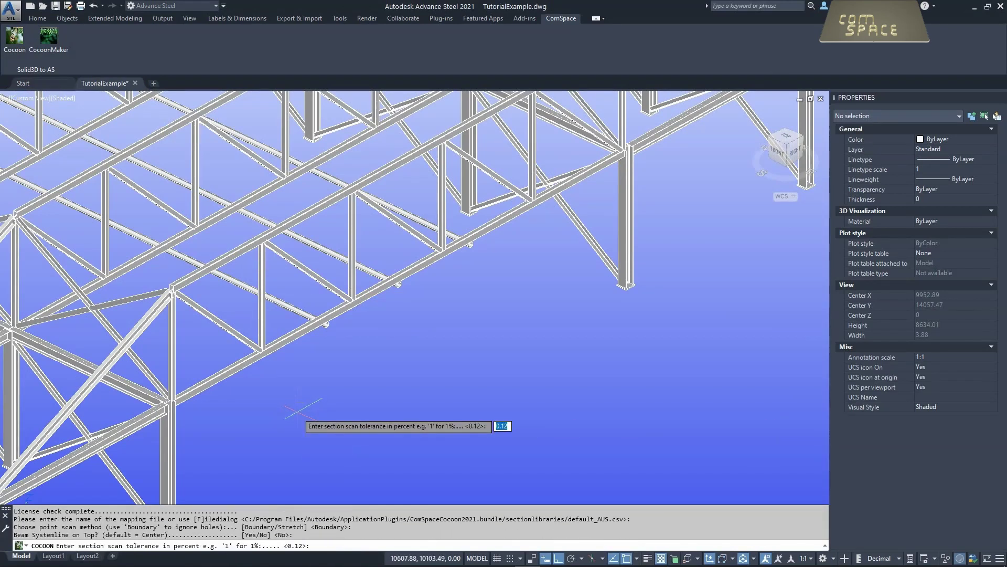
- Set the section scan tolerance to 5 percent, accept the length-over-width ratio of 3 and maximum plate thickness of 20, and finish the Cocoon options
{"action": "type", "text": "5"}
{"action": "right_click", "coordinate": [299, 411]}
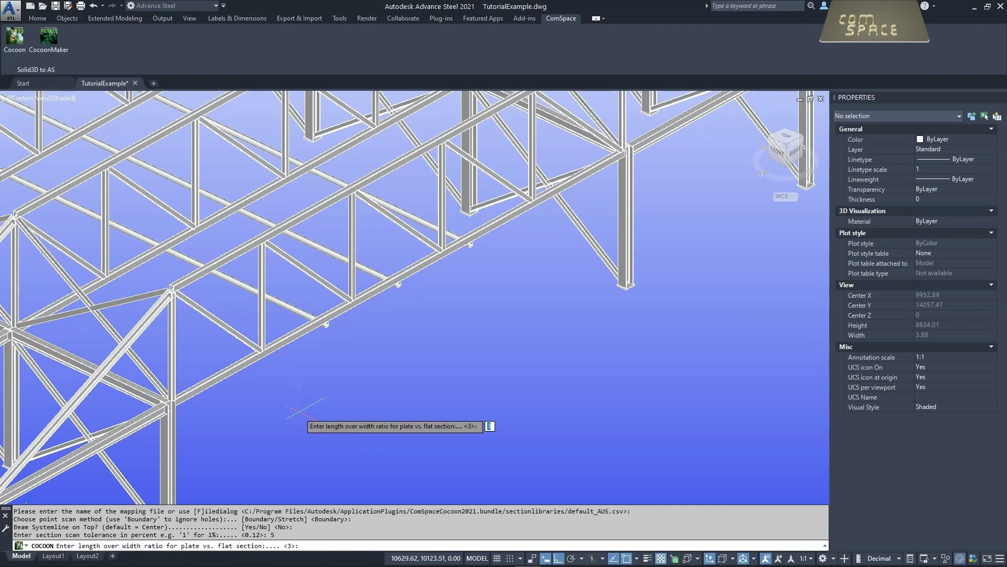
{"action": "right_click", "coordinate": [300, 411]}
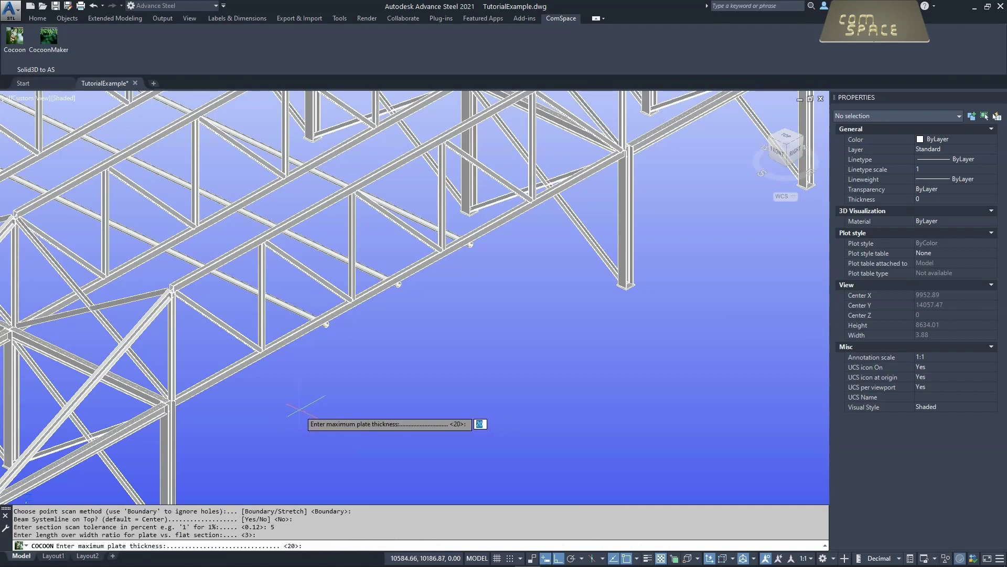
{"action": "right_click", "coordinate": [300, 410]}
{"action": "right_click", "coordinate": [300, 410]}
- Select all solids of the hall frame with two crossing windows and run the Cocoon conversion on them
{"action": "scroll", "coordinate": [428, 386], "scroll_direction": "down", "scroll_amount": 6}
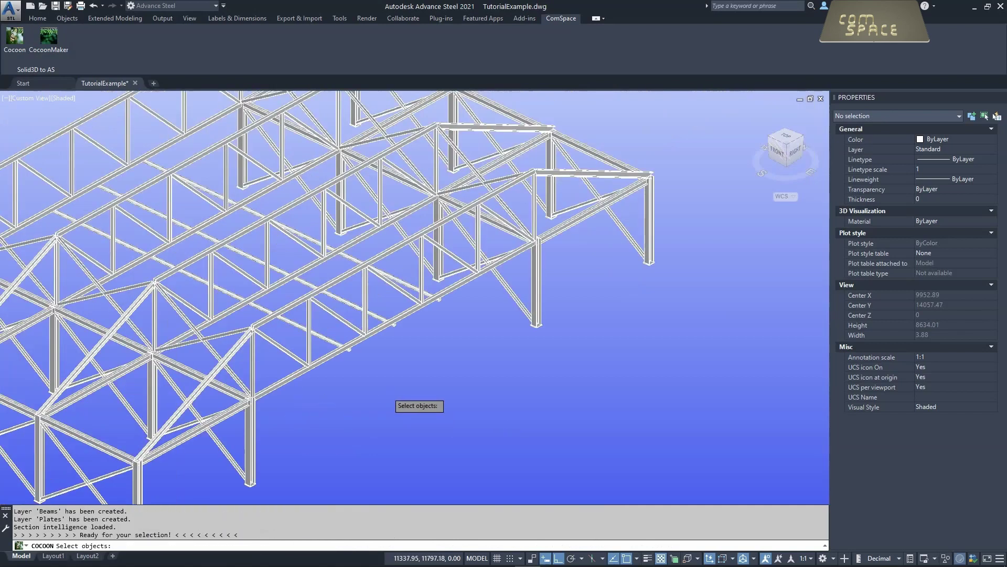
{"action": "left_click", "coordinate": [505, 406]}
{"action": "left_click", "coordinate": [301, 204]}
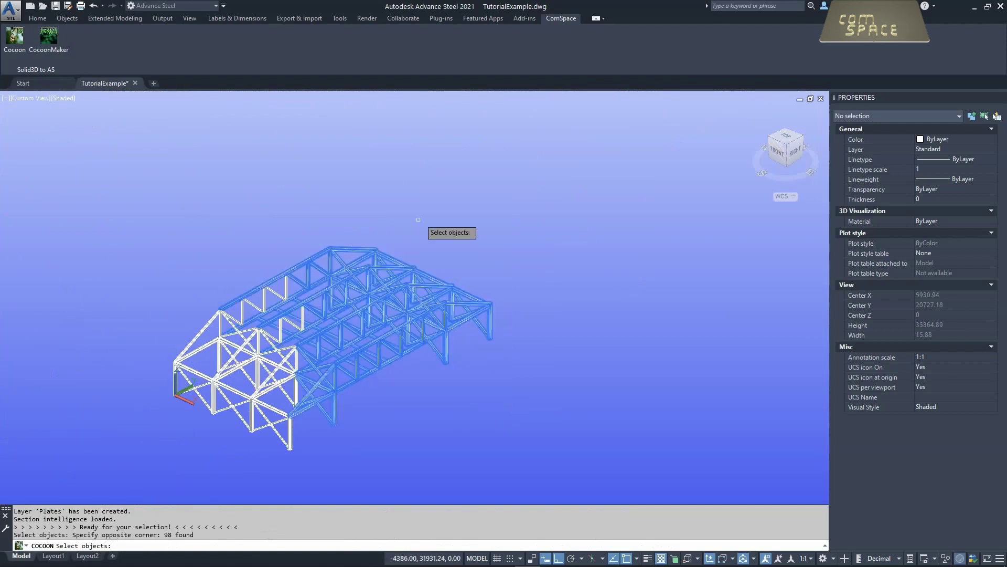
{"action": "middle_click_drag", "start_coordinate": [364, 386], "coordinate": [385, 362]}
{"action": "left_click", "coordinate": [403, 425]}
{"action": "left_click", "coordinate": [152, 211]}
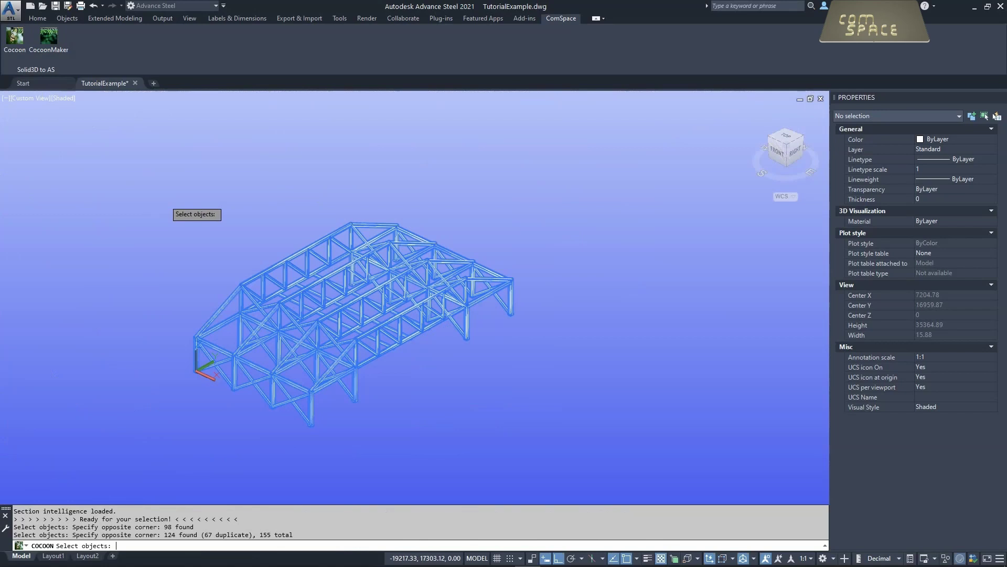
{"action": "right_click", "coordinate": [164, 200]}
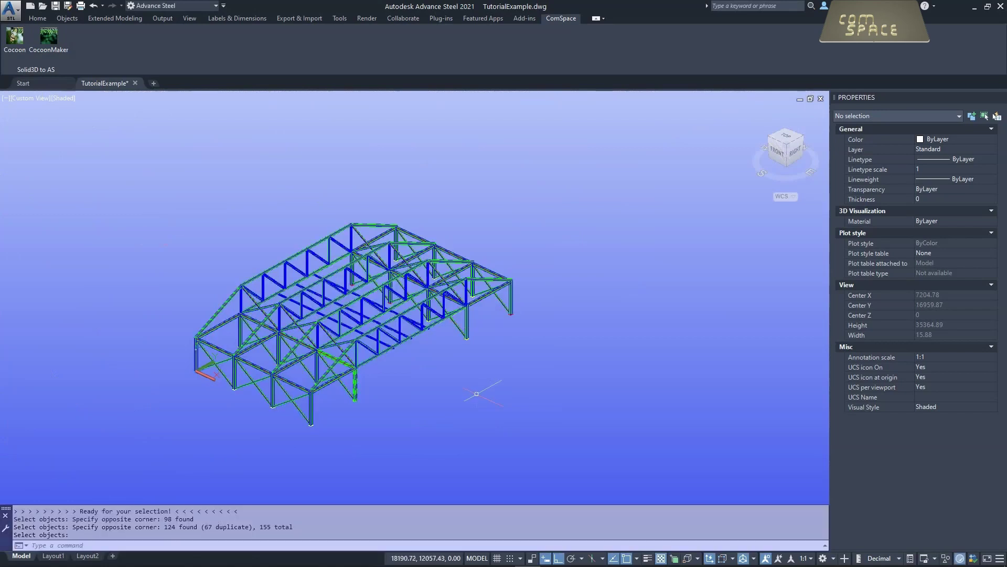
- Examine the converted frame up close and check the general properties of the lower longitudinal beam beside the front column
{"action": "scroll", "coordinate": [391, 351], "scroll_direction": "up", "scroll_amount": 3}
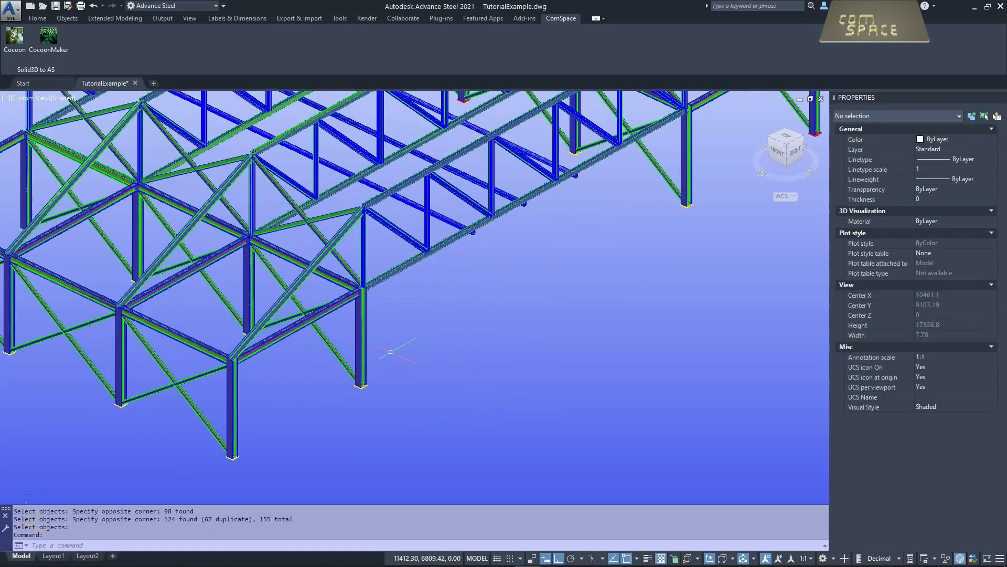
{"action": "scroll", "coordinate": [391, 351], "scroll_direction": "up", "scroll_amount": 2}
{"action": "middle_click_drag", "start_coordinate": [390, 352], "coordinate": [522, 325]}
{"action": "middle_click_drag", "start_coordinate": [450, 353], "coordinate": [595, 250]}
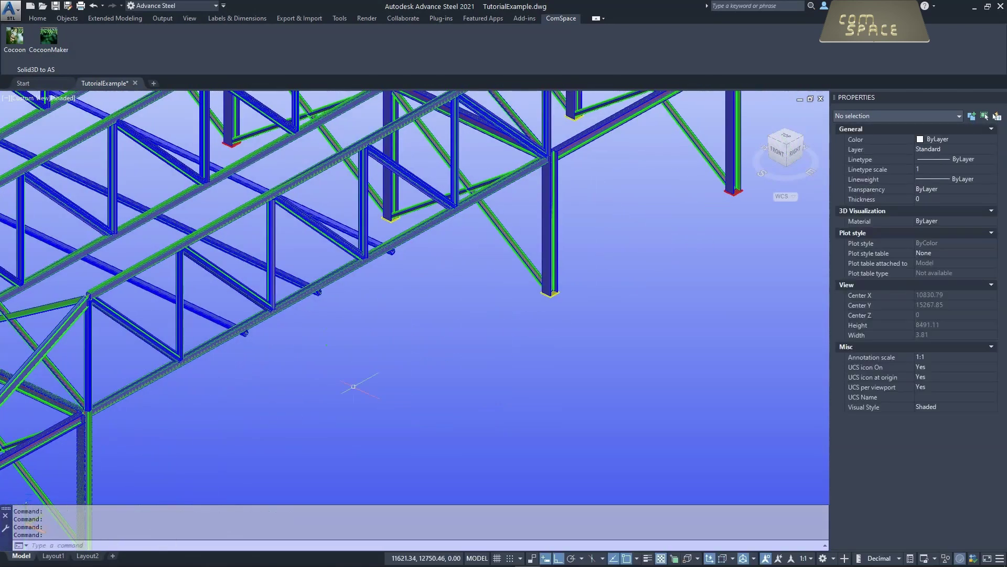
{"action": "middle_click_drag", "start_coordinate": [360, 384], "coordinate": [542, 265]}
{"action": "middle_click_drag", "start_coordinate": [294, 298], "coordinate": [400, 252]}
{"action": "scroll", "coordinate": [400, 252], "scroll_direction": "up", "scroll_amount": 6}
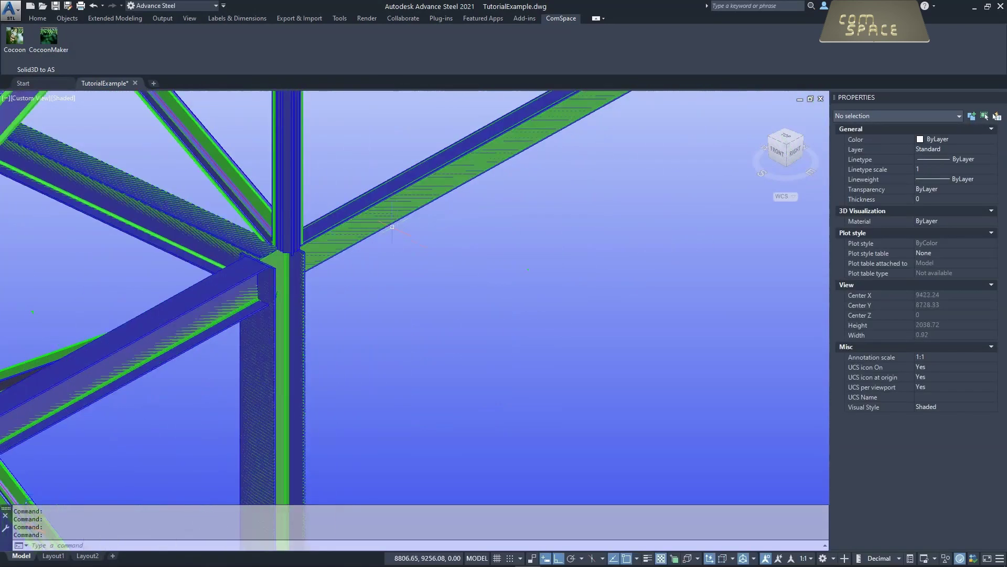
{"action": "left_click", "coordinate": [390, 207]}
{"action": "mouse_move", "coordinate": [452, 302]}
{"action": "middle_mouse_down"}
{"action": "mouse_move", "coordinate": [416, 281]}
{"action": "mouse_move", "coordinate": [453, 294]}
{"action": "middle_mouse_up"}
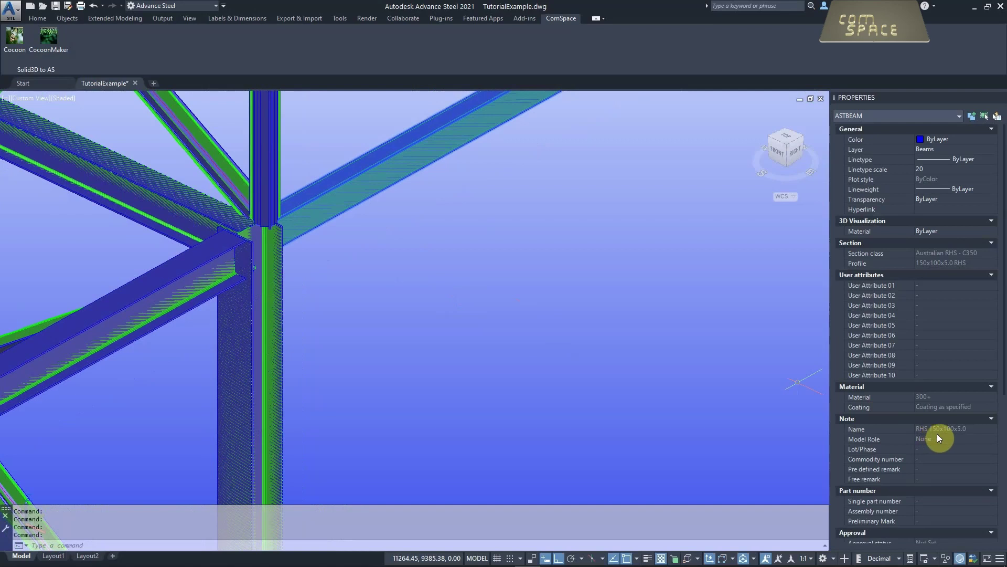
- Review the longitudinal beam's Advance Properties for section, positioning, naming, fabrication data and user attributes, and close them
{"action": "right_click", "coordinate": [402, 225]}
{"action": "left_click", "coordinate": [463, 372]}
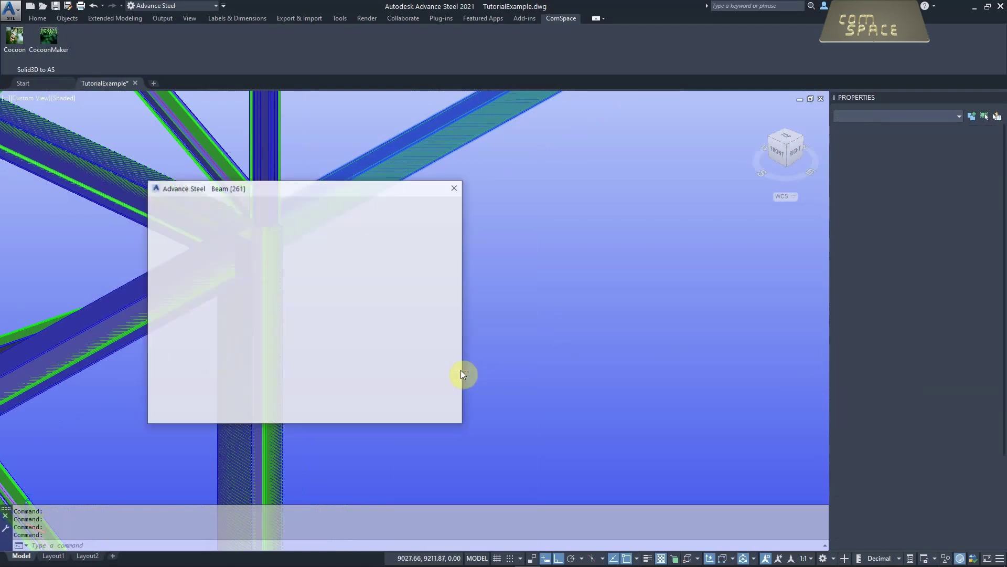
{"action": "left_click_drag", "start_coordinate": [371, 191], "coordinate": [673, 181]}
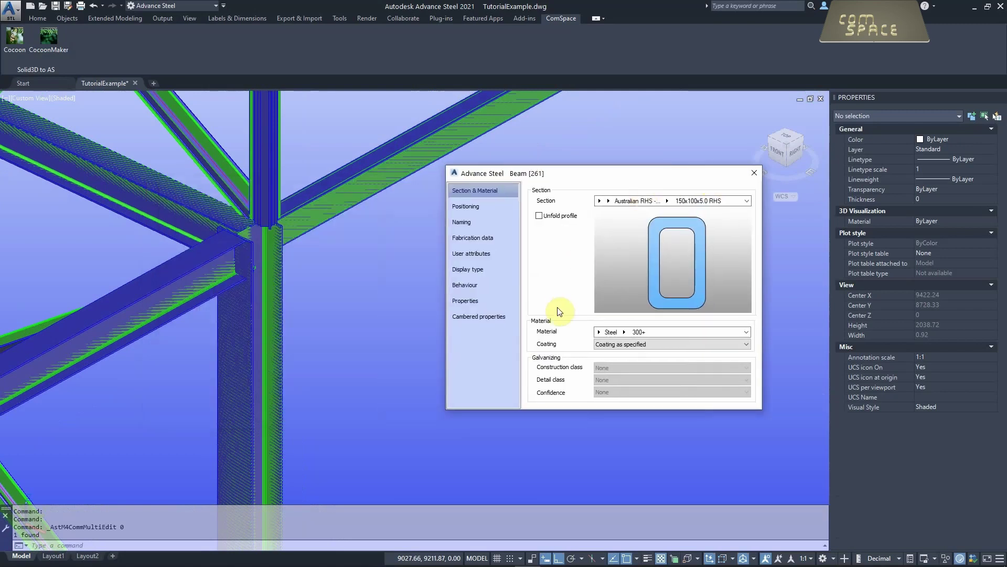
{"action": "left_click", "coordinate": [486, 207]}
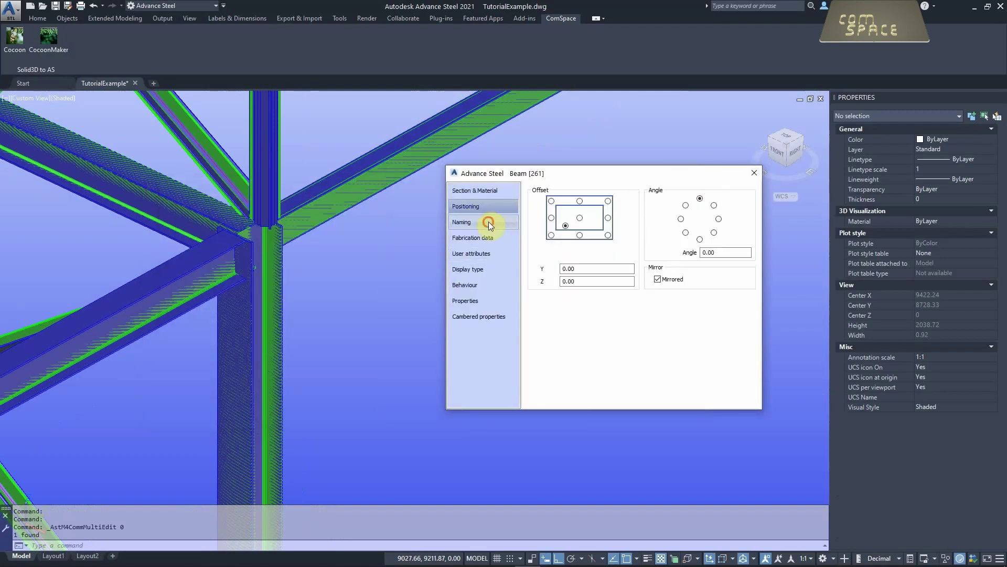
{"action": "left_click", "coordinate": [488, 222]}
{"action": "left_click", "coordinate": [490, 240]}
{"action": "left_click", "coordinate": [485, 253]}
{"action": "left_click_drag", "start_coordinate": [623, 182], "coordinate": [502, 205]}
{"action": "left_click", "coordinate": [633, 196]}
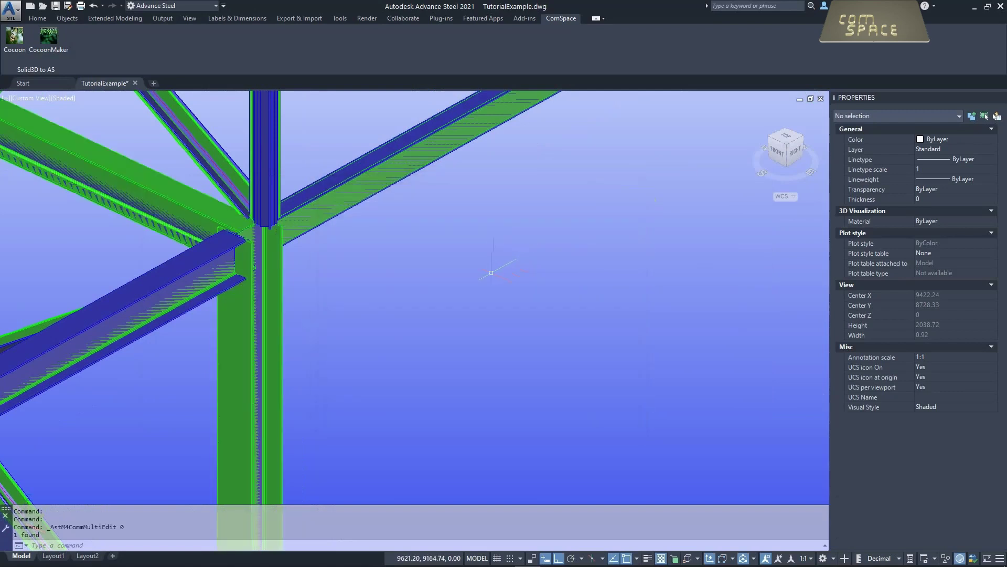
- Copy the column's converted beam and its original solid about 4 m along the X axis, clear of the frame
{"action": "scroll", "coordinate": [484, 272], "scroll_direction": "down", "scroll_amount": 10}
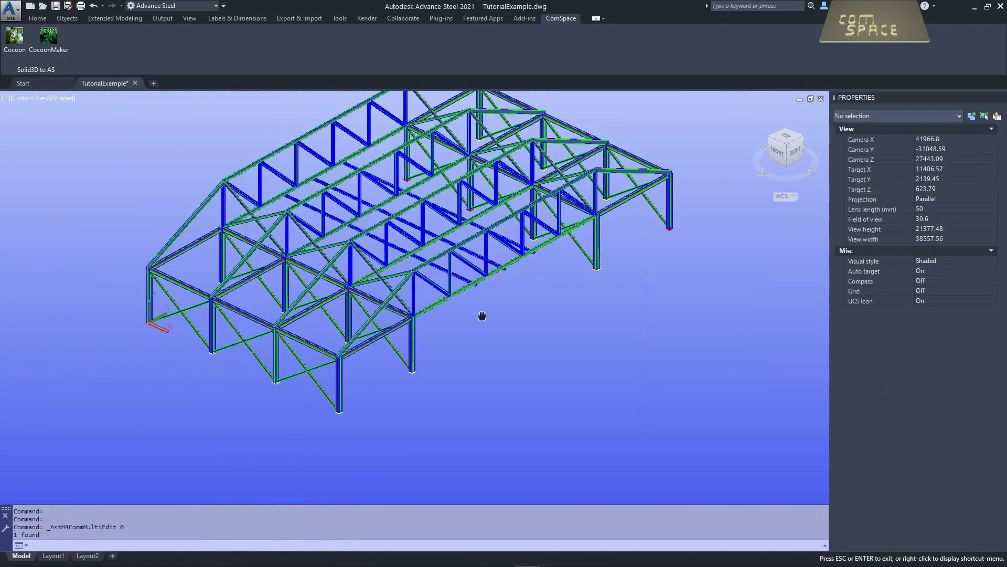
{"action": "mouse_move", "coordinate": [478, 340]}
{"action": "middle_mouse_down"}
{"action": "mouse_move", "coordinate": [486, 331]}
{"action": "mouse_move", "coordinate": [475, 340]}
{"action": "middle_mouse_up"}
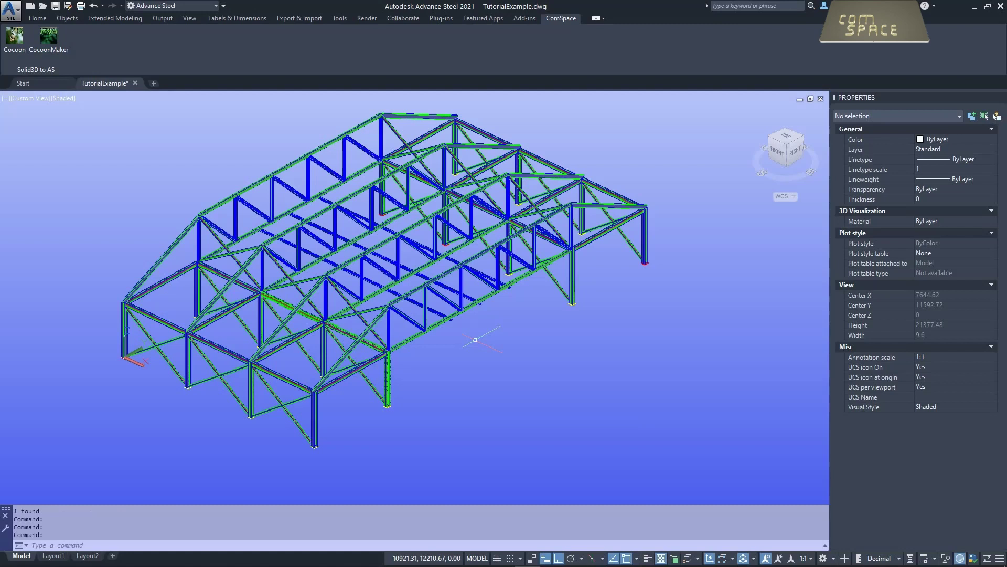
{"action": "left_click", "coordinate": [429, 413]}
{"action": "left_click", "coordinate": [370, 366]}
{"action": "type", "text": "co"}
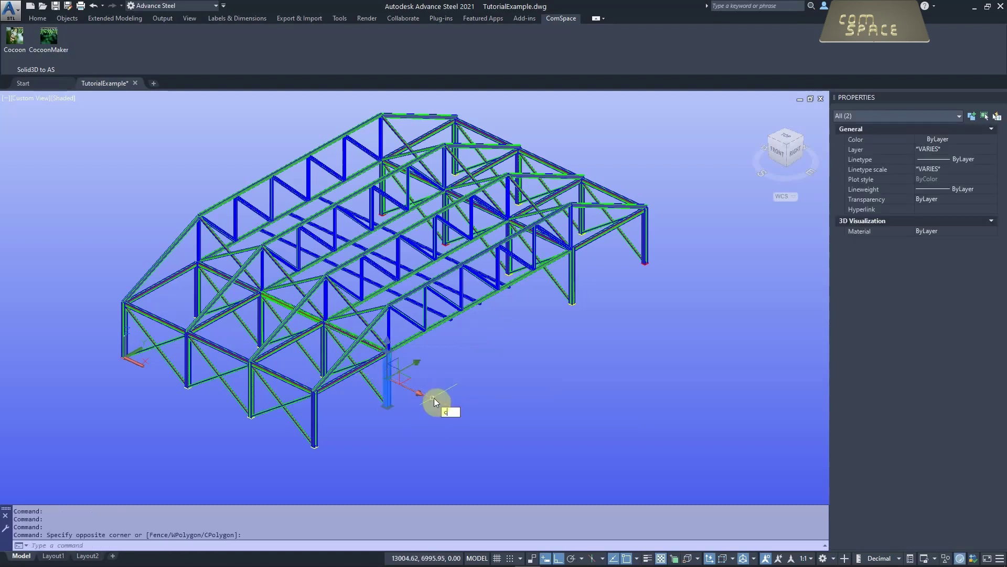
{"action": "key", "text": "Return"}
{"action": "left_click", "coordinate": [424, 399]}
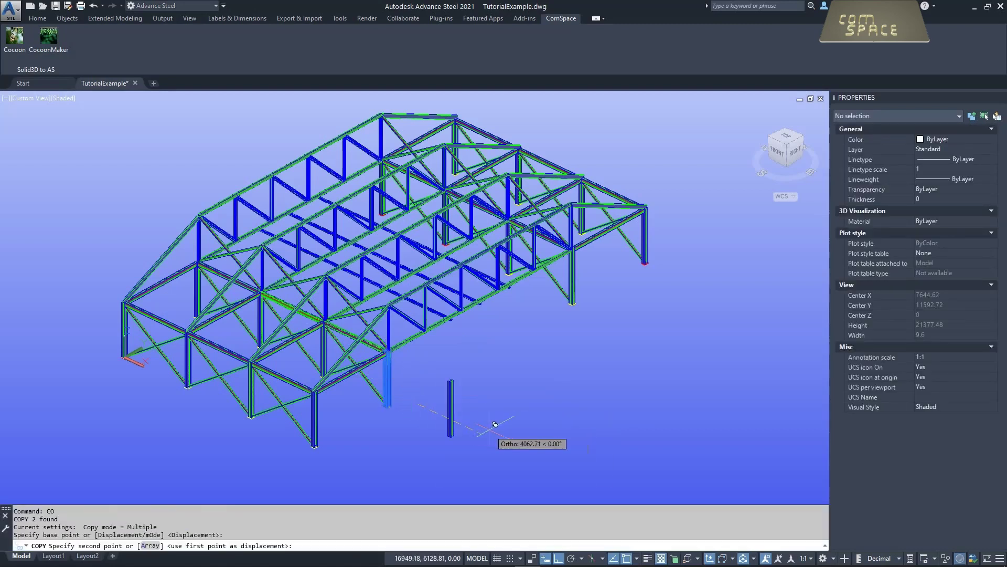
{"action": "left_click", "coordinate": [487, 427]}
{"action": "key", "text": "Escape"}
- Move the copied Advance Steel beam about 0.5 m along the Y axis, away from the copied solid
{"action": "scroll", "coordinate": [448, 408], "scroll_direction": "up", "scroll_amount": 10}
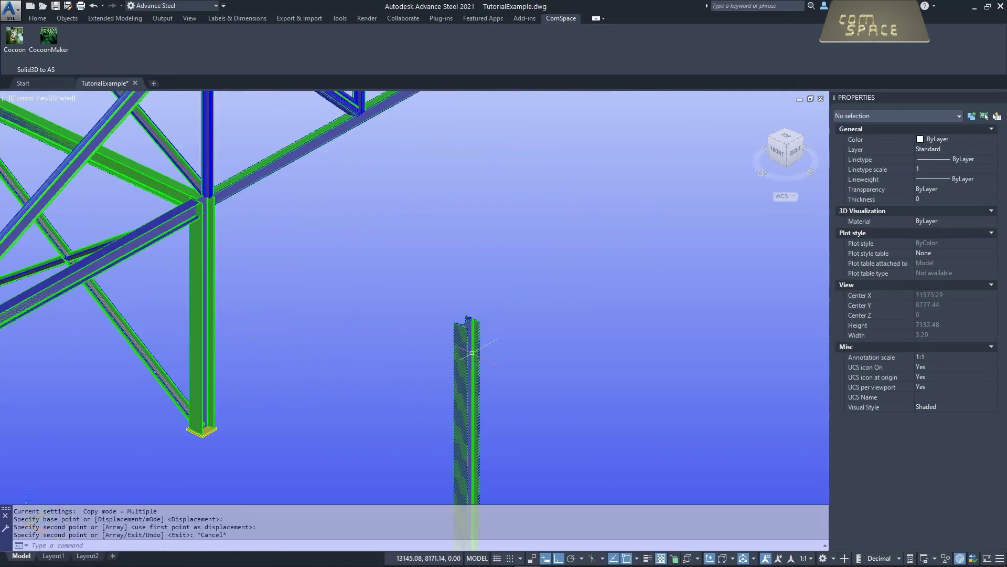
{"action": "left_click", "coordinate": [450, 386]}
{"action": "middle_click_drag", "start_coordinate": [562, 322], "coordinate": [450, 357]}
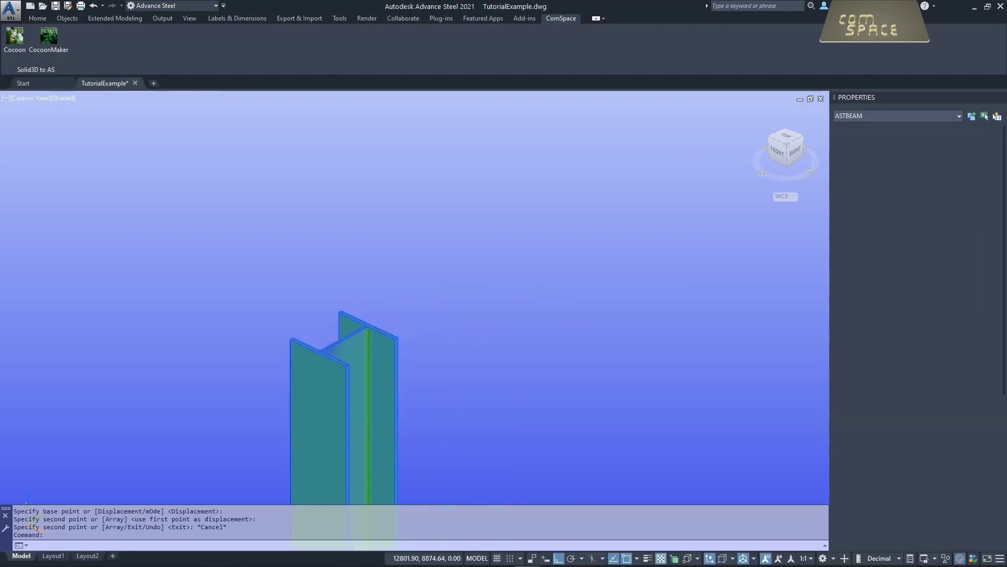
{"action": "type", "text": "m"}
{"action": "key", "text": "Return"}
{"action": "left_click", "coordinate": [463, 359]}
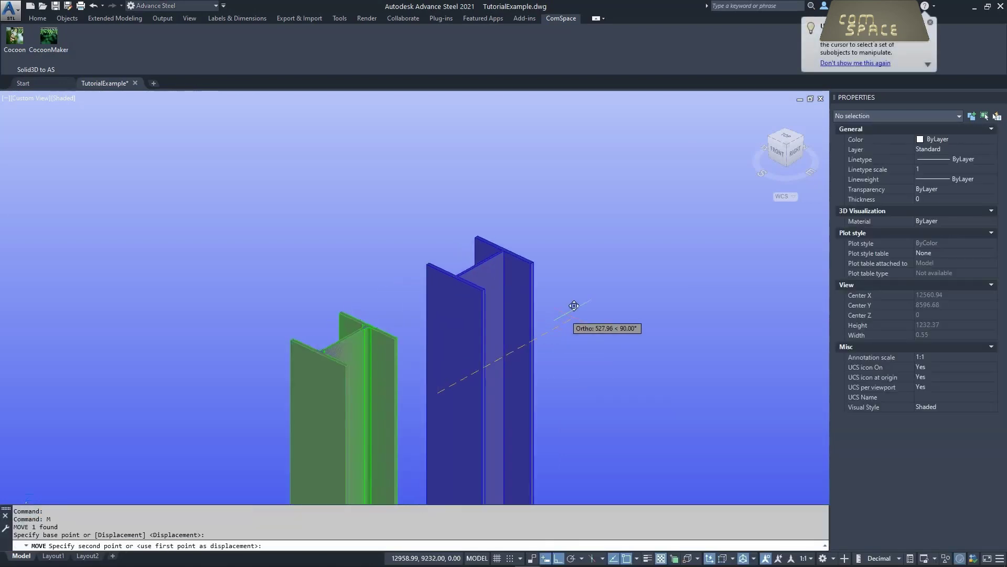
{"action": "left_click", "coordinate": [580, 296]}
{"action": "key", "text": "Escape"}
{"action": "middle_click_drag", "start_coordinate": [526, 233], "coordinate": [533, 131]}
{"action": "key", "text": "Escape"}
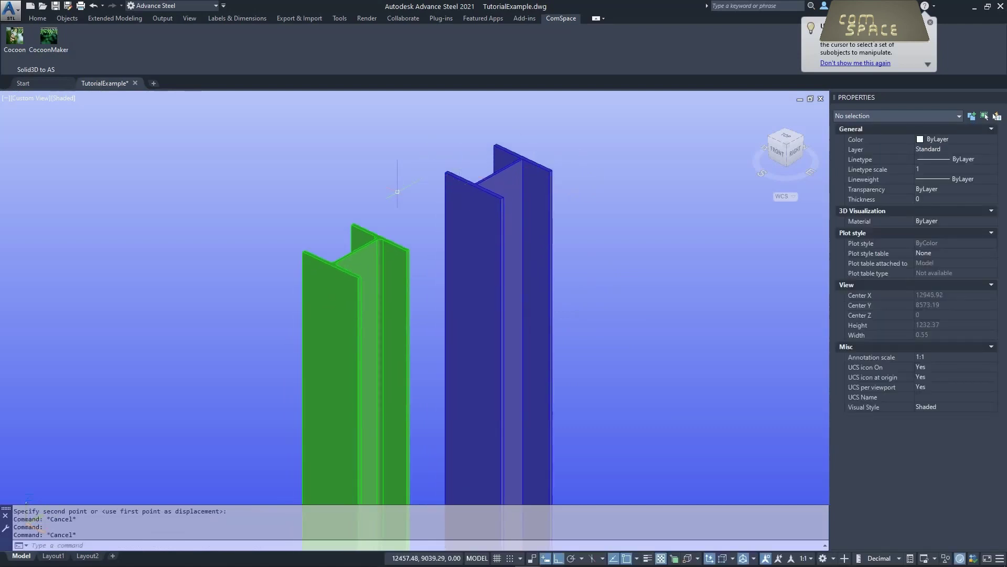
- Check the layer and general properties of the copied 3D solid column, and deselect it
{"action": "left_click", "coordinate": [386, 210]}
{"action": "left_click", "coordinate": [362, 239]}
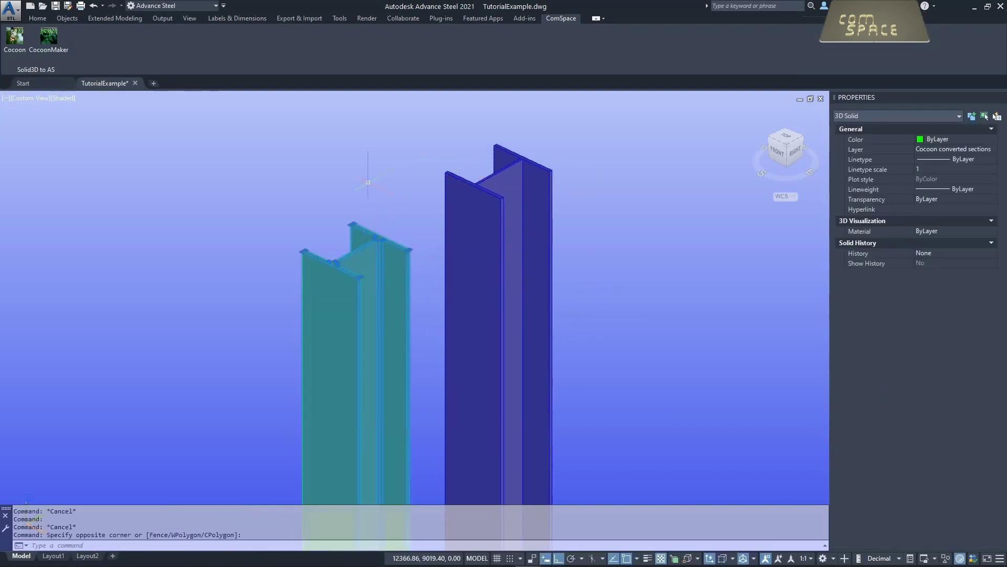
{"action": "middle_click_drag", "start_coordinate": [362, 172], "coordinate": [367, 209]}
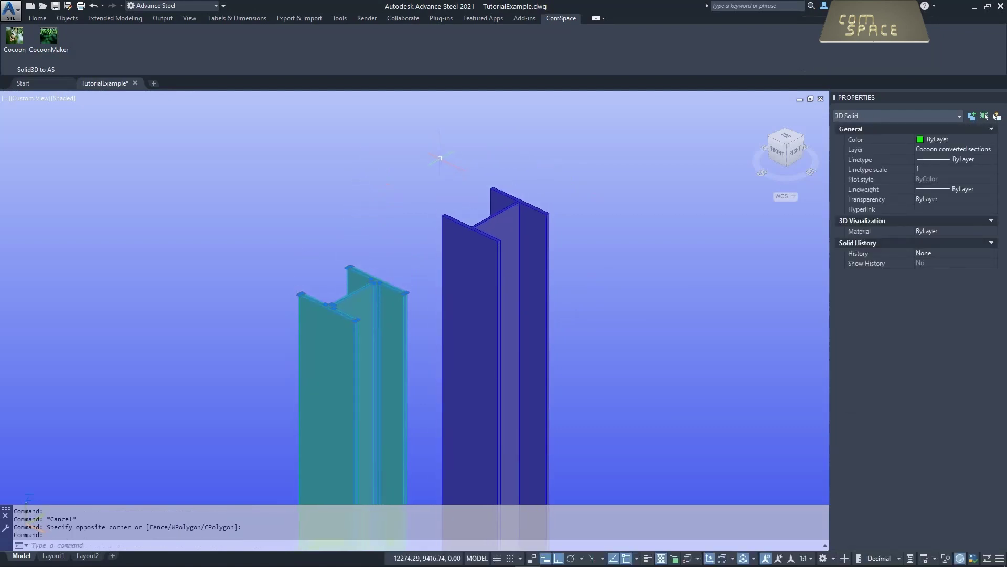
{"action": "key", "text": "Escape"}
- Change the section of the moved Advance Steel beam to 310 UC 158 in its Advance Properties
{"action": "left_click", "coordinate": [530, 167]}
{"action": "left_click", "coordinate": [498, 204]}
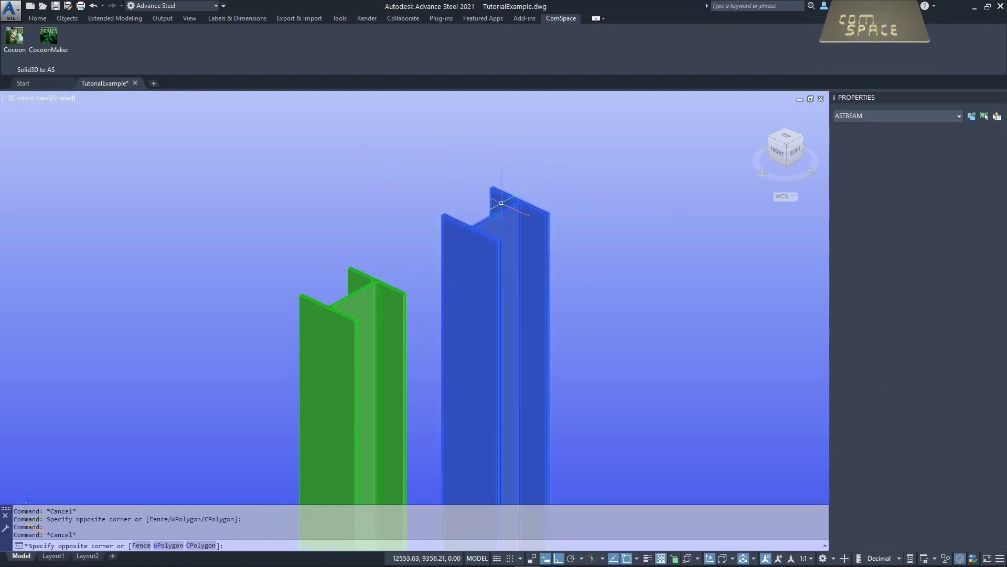
{"action": "middle_click_drag", "start_coordinate": [569, 197], "coordinate": [525, 183]}
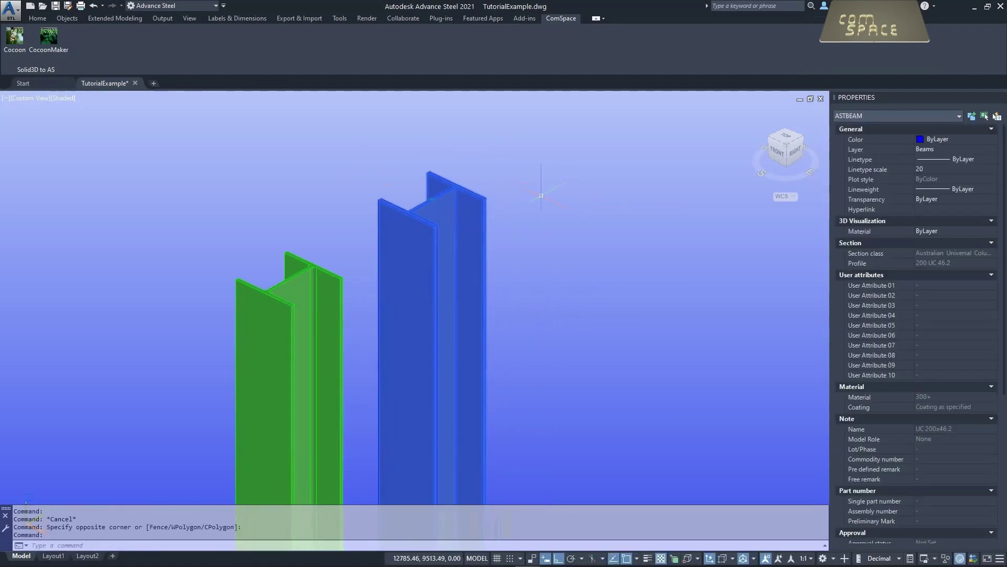
{"action": "right_click", "coordinate": [557, 204]}
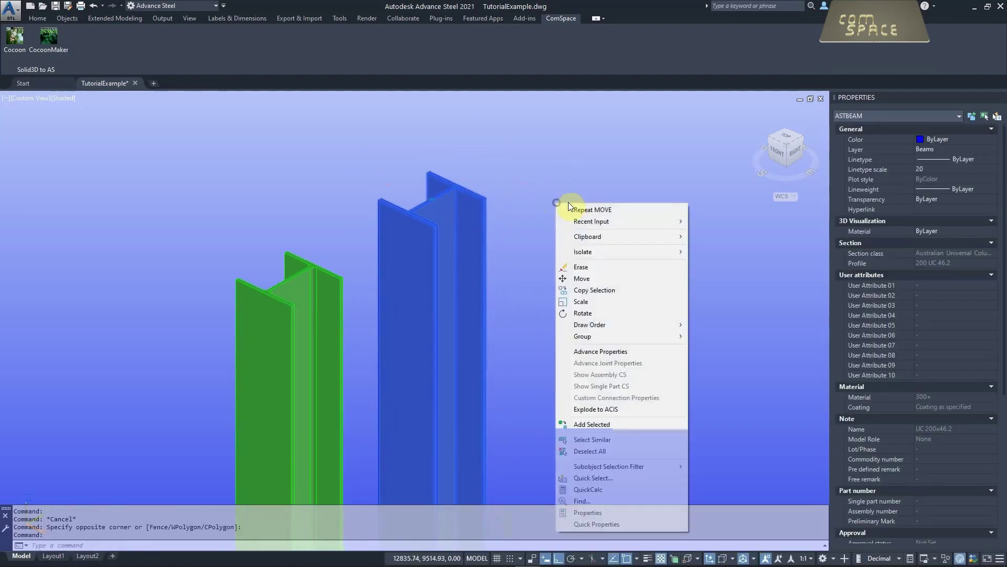
{"action": "left_click", "coordinate": [622, 351]}
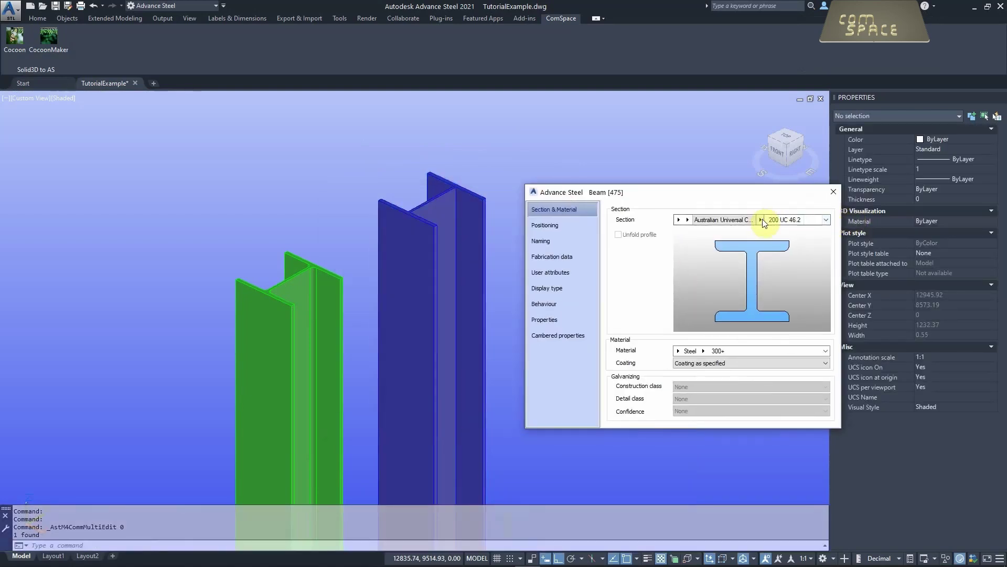
{"action": "left_click", "coordinate": [762, 220]}
{"action": "left_click", "coordinate": [758, 371]}
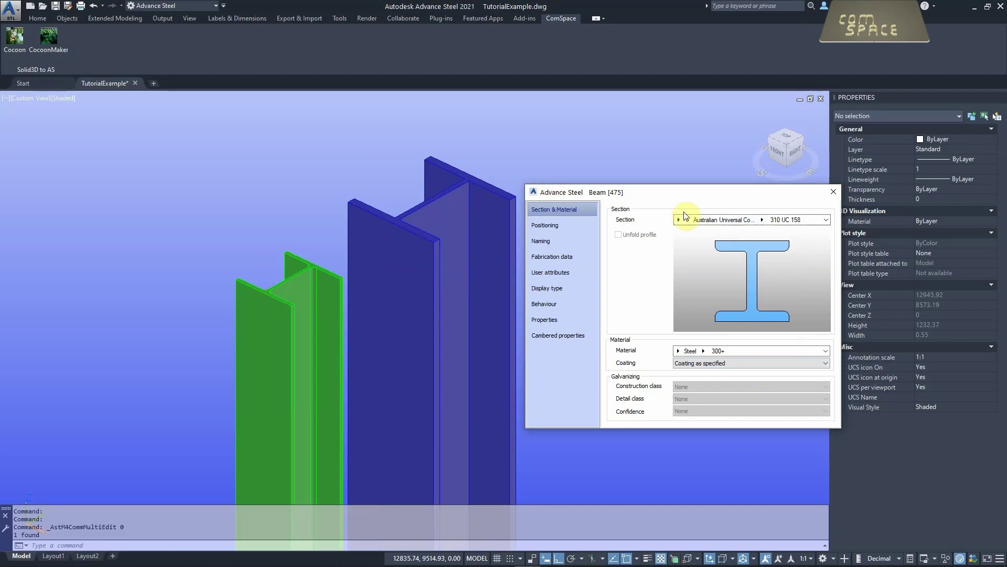
{"action": "left_click", "coordinate": [834, 192]}
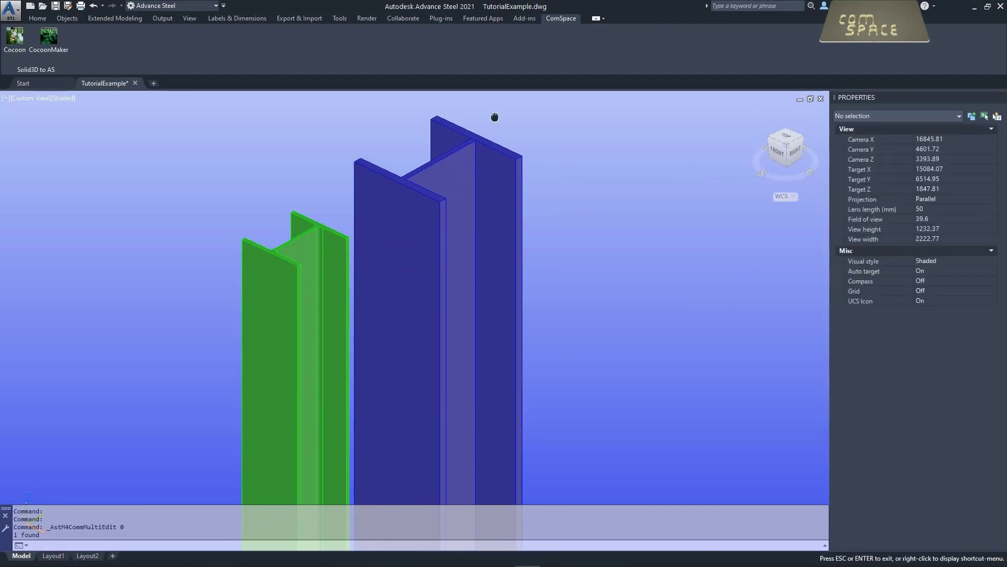
{"action": "middle_click_drag", "start_coordinate": [577, 234], "coordinate": [569, 209]}
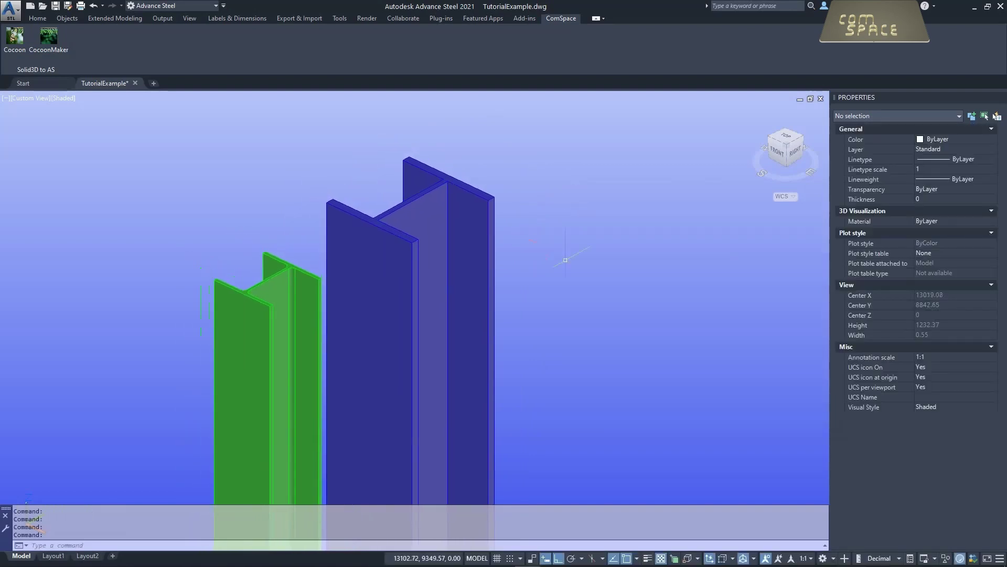